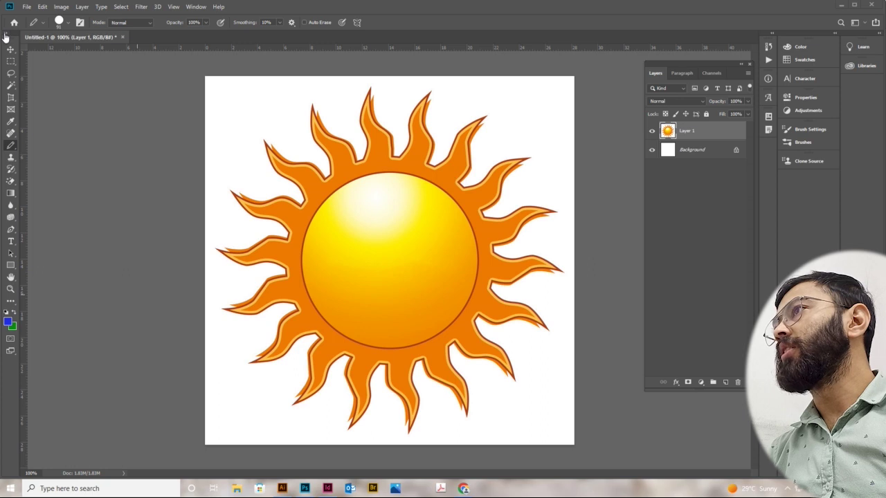
- Toggle the toolbar to double-column and back, then try the Pencil and soft Brush tools
left_click(6, 36)
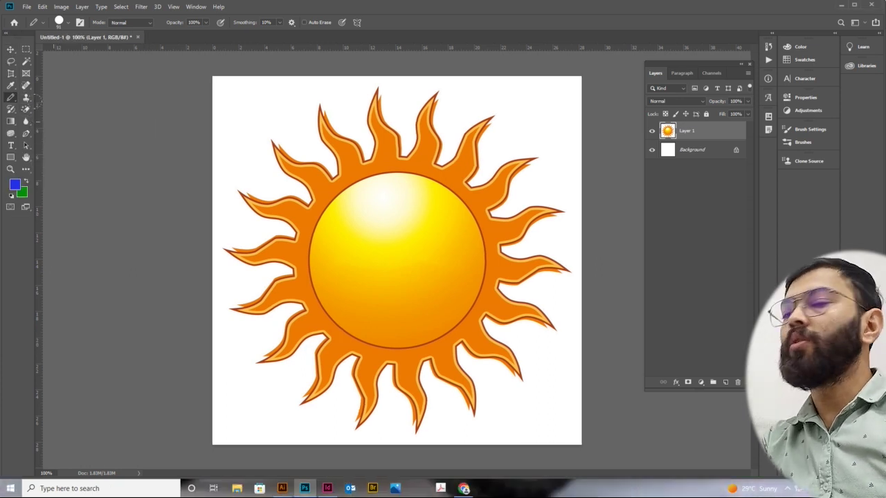
left_click(6, 36)
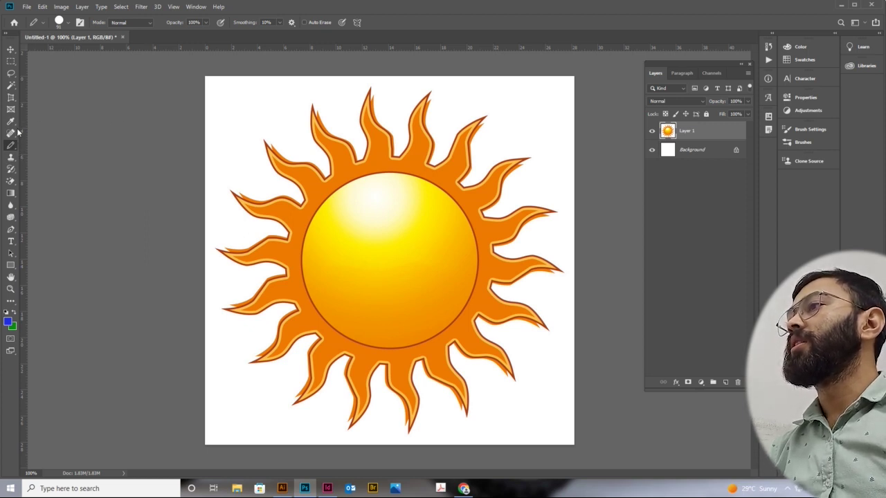
left_click(10, 133)
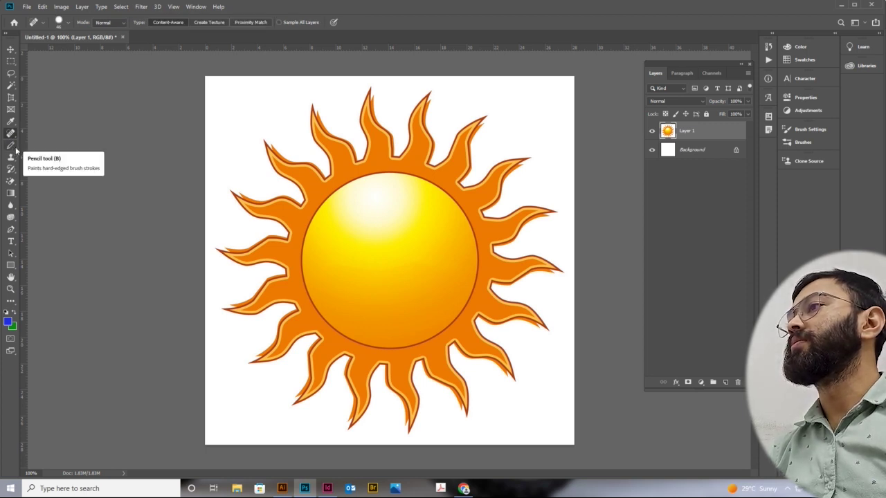
left_click(16, 149)
left_click(49, 154)
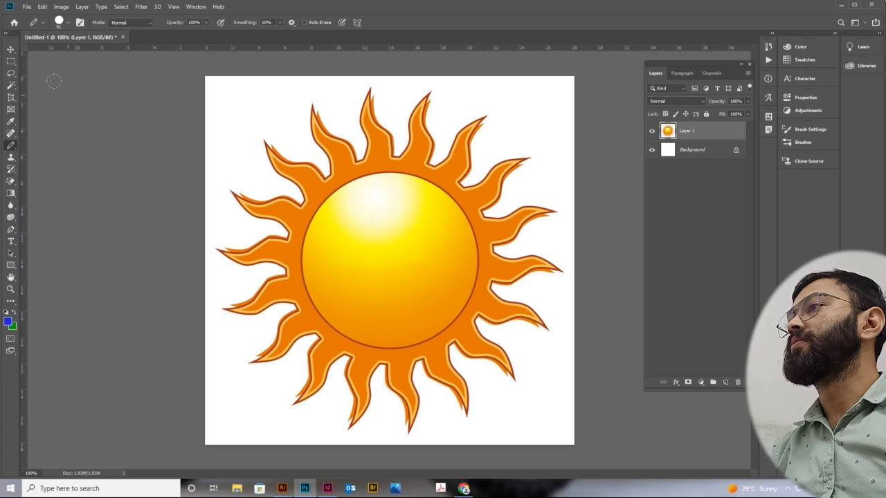
right_click(12, 151)
left_click(42, 146)
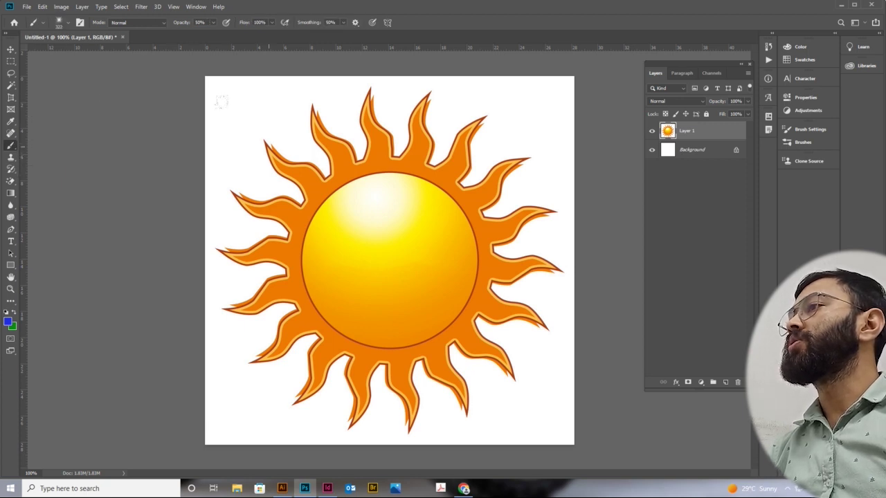
- Browse the brush presets, return to the Pencil, and test a blue dot, then undo it
left_click(69, 26)
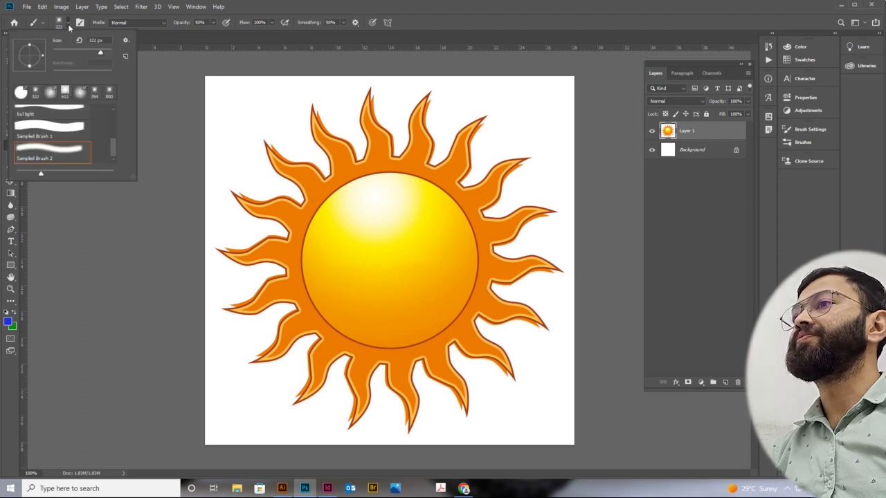
scroll(50, 123, "up", 3)
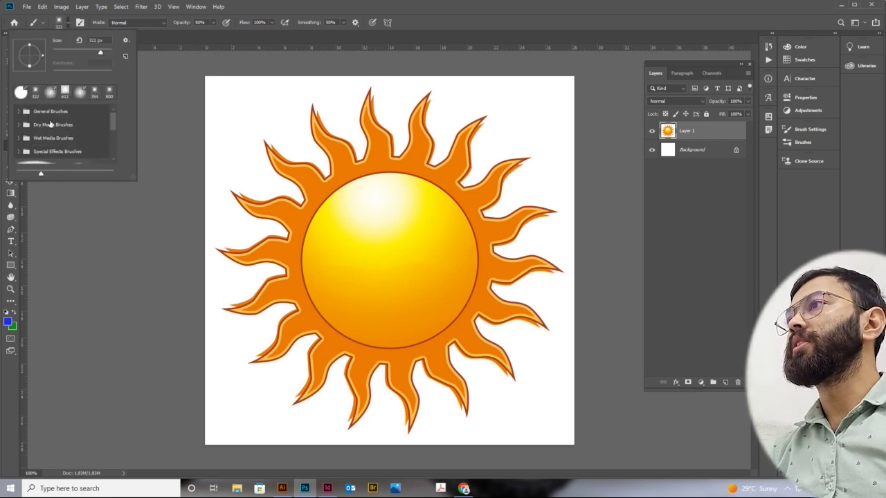
scroll(51, 123, "down", 1)
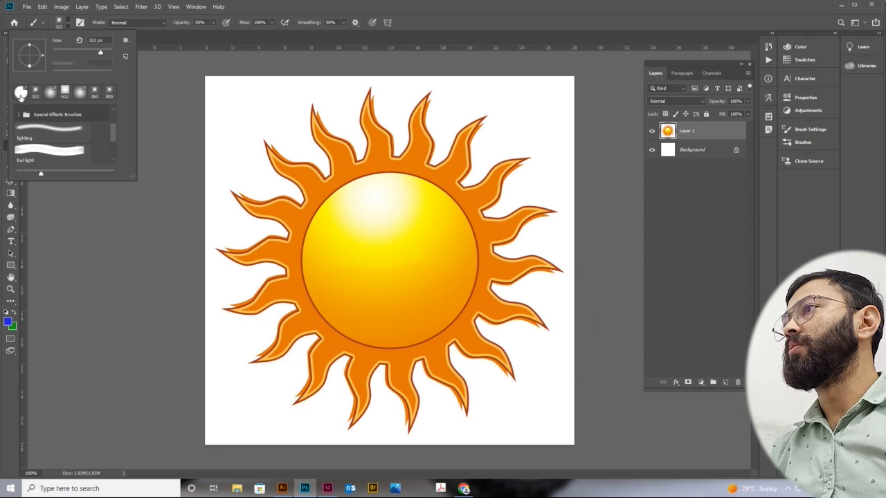
key("shift+b")
left_click(238, 116)
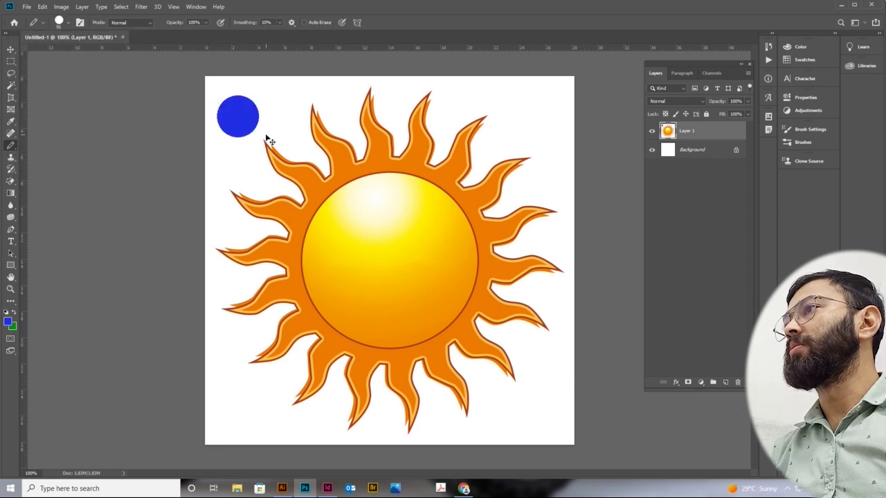
key("ctrl+z")
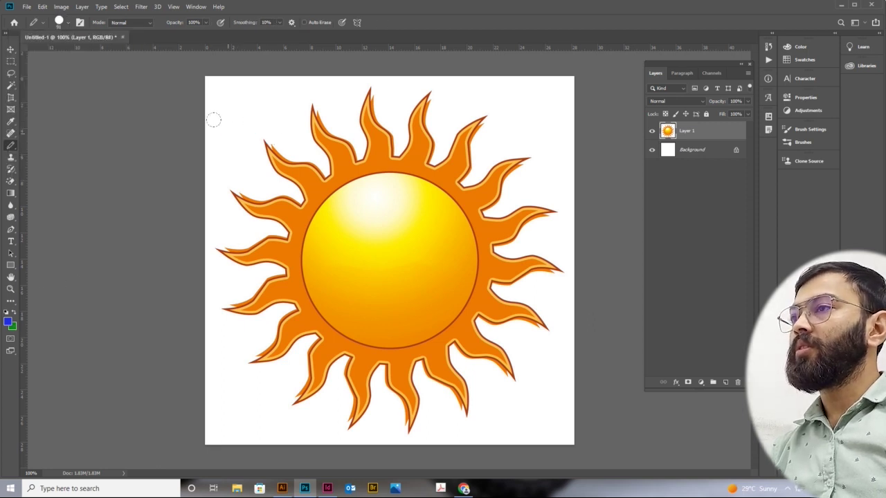
key("ctrl+shift+z")
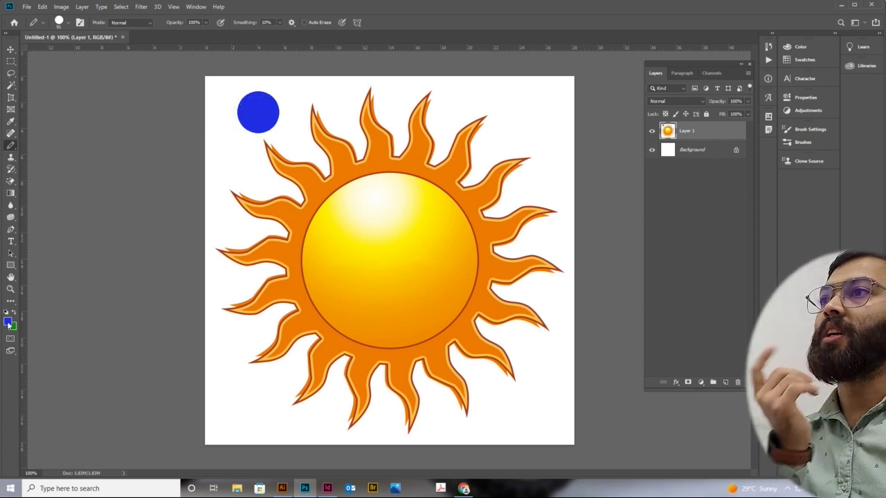
key("ctrl+z")
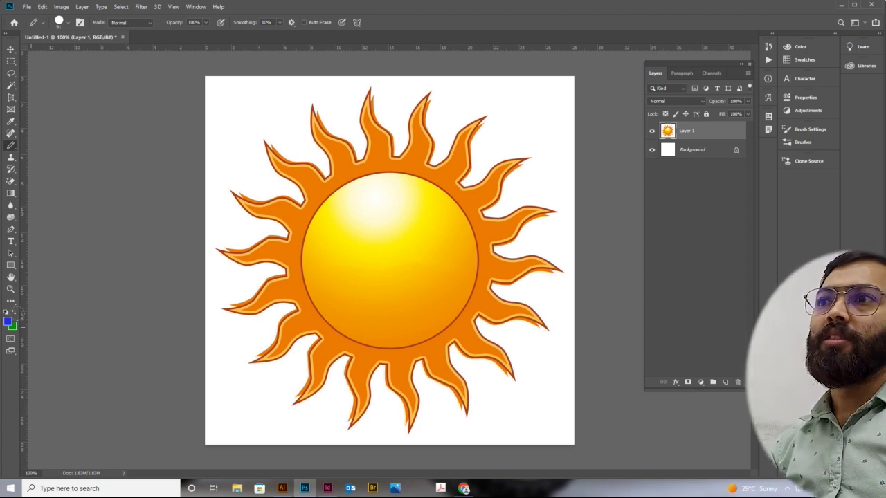
- Set the foreground colour to green and undo a green test dot
left_click(9, 319)
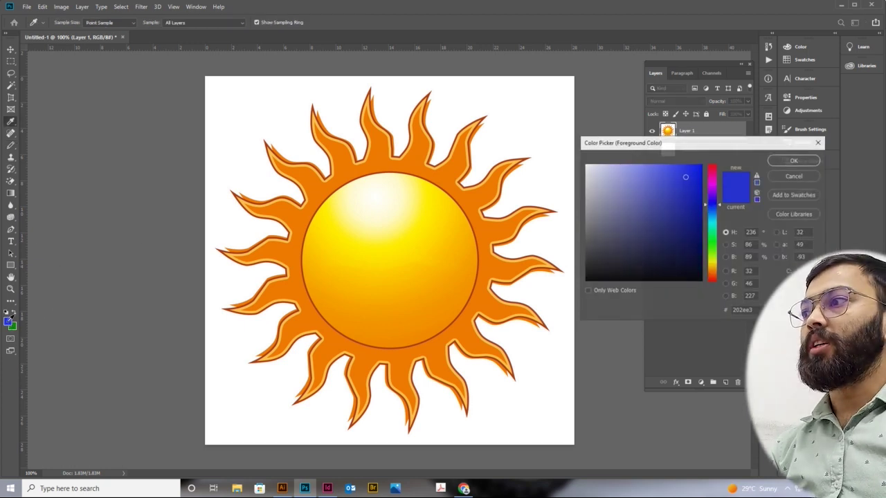
left_click(715, 244)
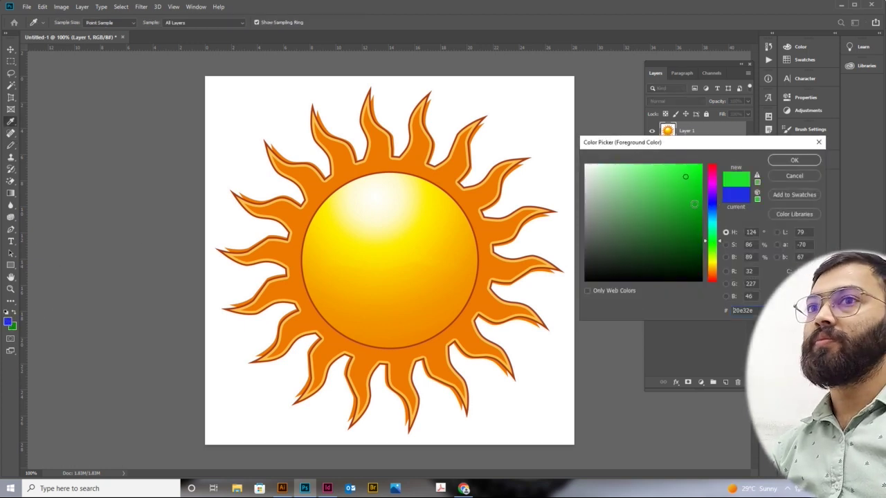
left_click(794, 160)
left_click(239, 117)
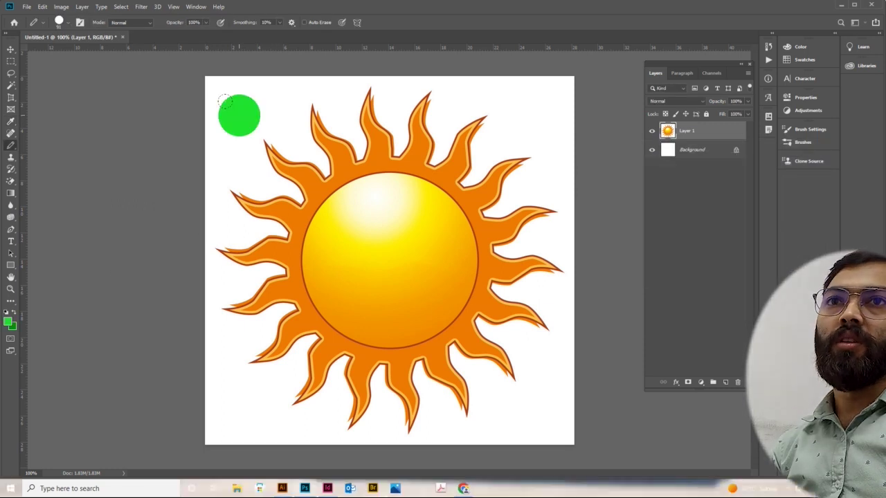
key("ctrl+z")
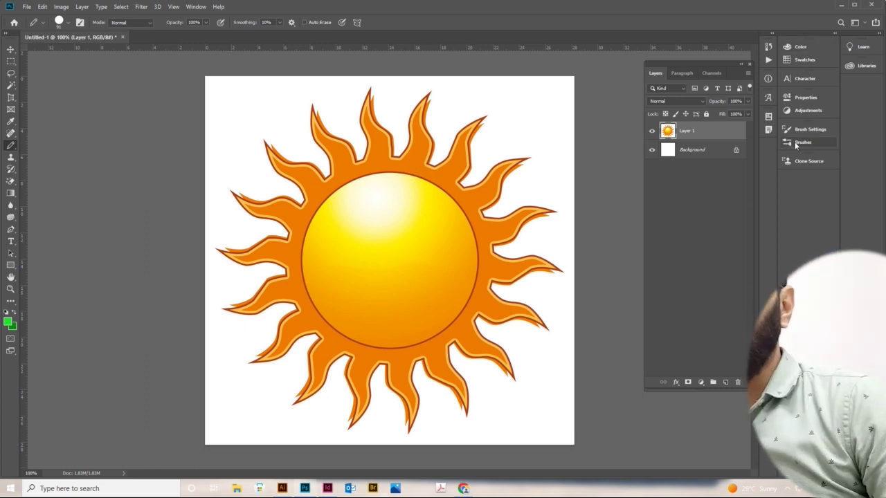
- Draw an elliptical selection over the sun disc, undoing an accidental pixel move
left_click(11, 62)
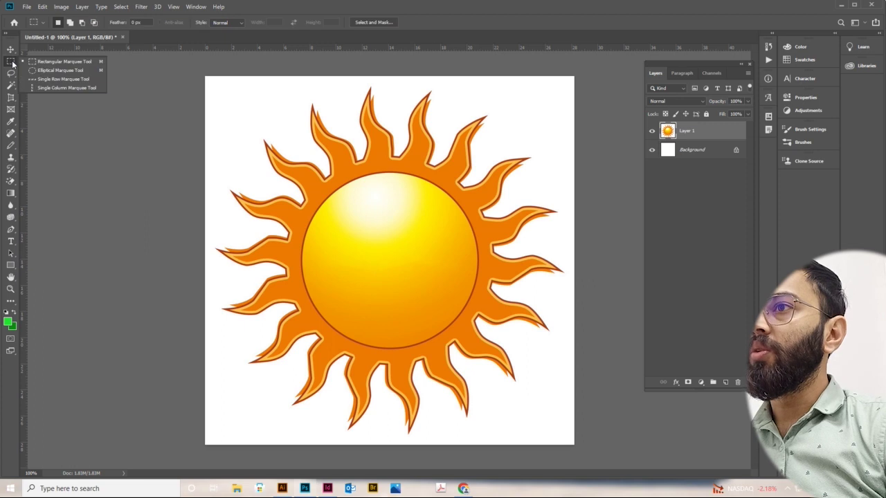
left_click(47, 71)
mouse_move(340, 184)
left_mouse_down()
mouse_move(494, 356)
mouse_move(507, 351)
left_mouse_up()
key("v")
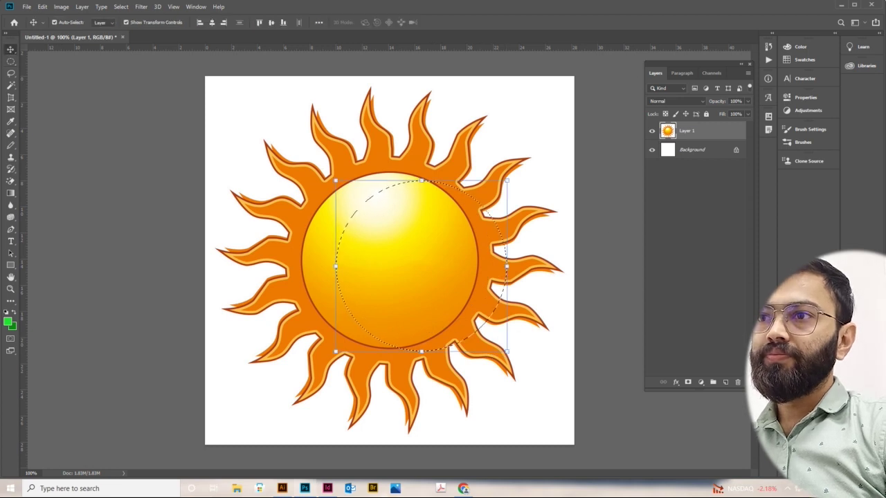
key("Left")
key("Left")
key("Left")
key("Left")
key("Left")
key("Left")
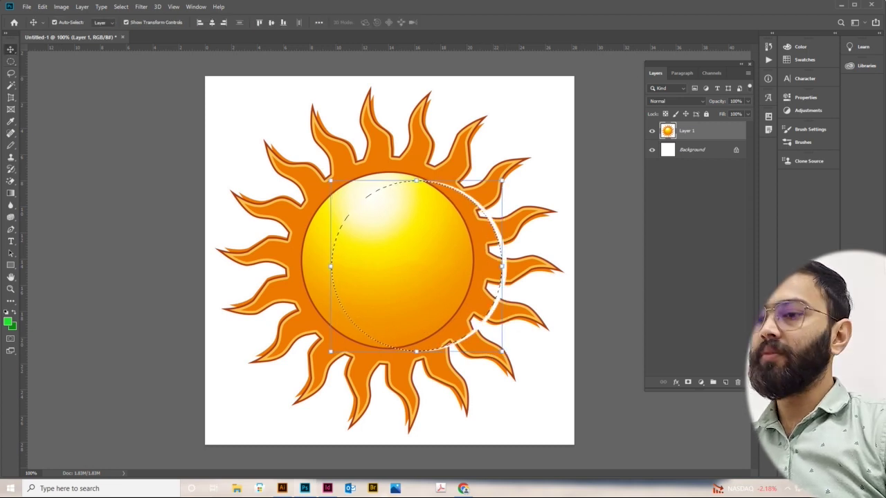
key("Left")
key("Left")
key("Left")
key("Left")
key("Left")
key("ctrl+z")
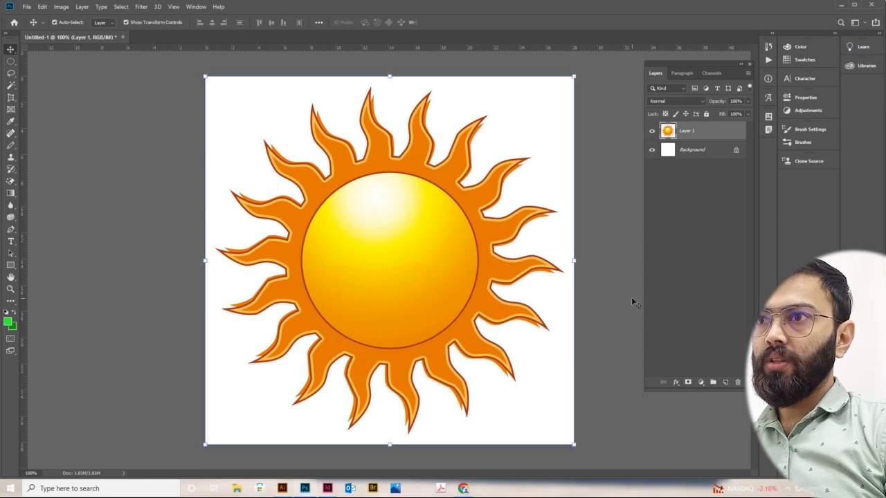
key("ctrl+shift+d")
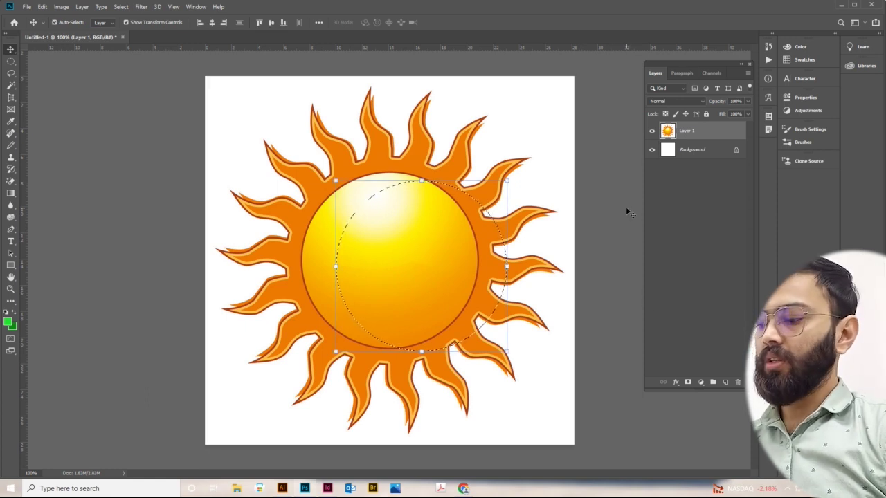
left_click(626, 206)
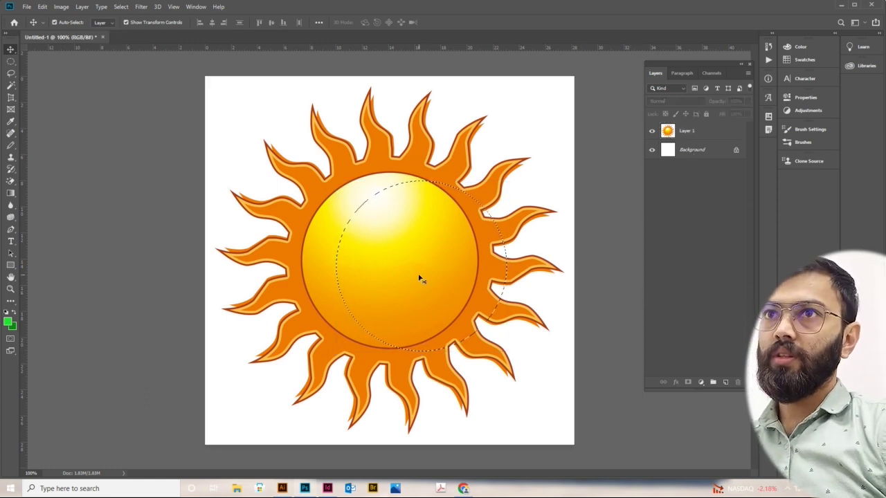
- Make the Background layer active and nudge the selection outline to match the disc's edge
key("Left")
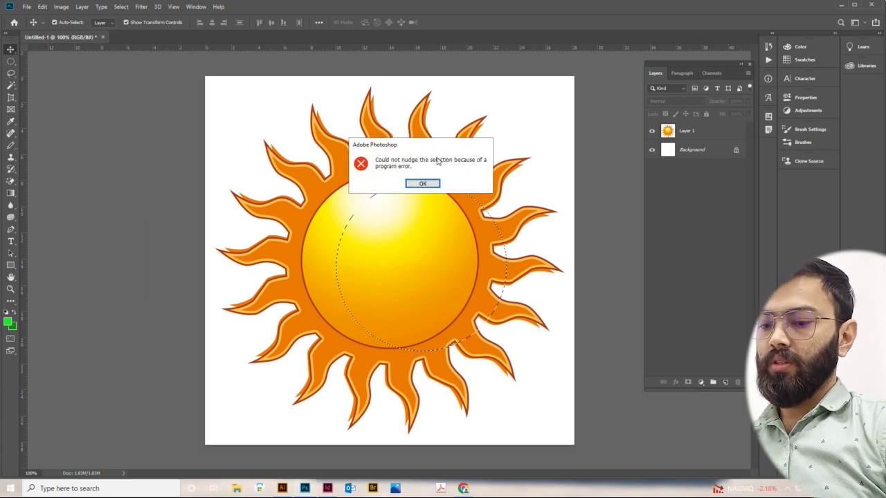
key("Return")
left_click(690, 150)
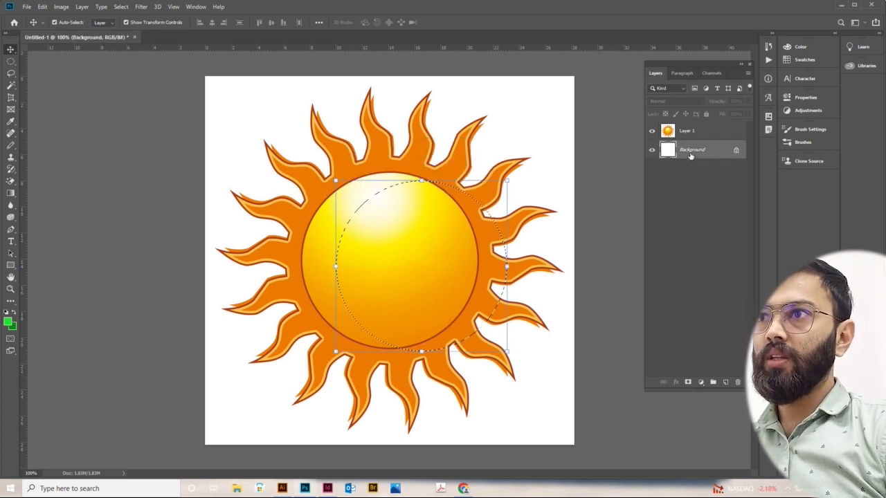
key("Left")
key("Left")
key("Left")
key("Left")
key("Left")
key("Left")
key("Left")
key("Left")
key("Left")
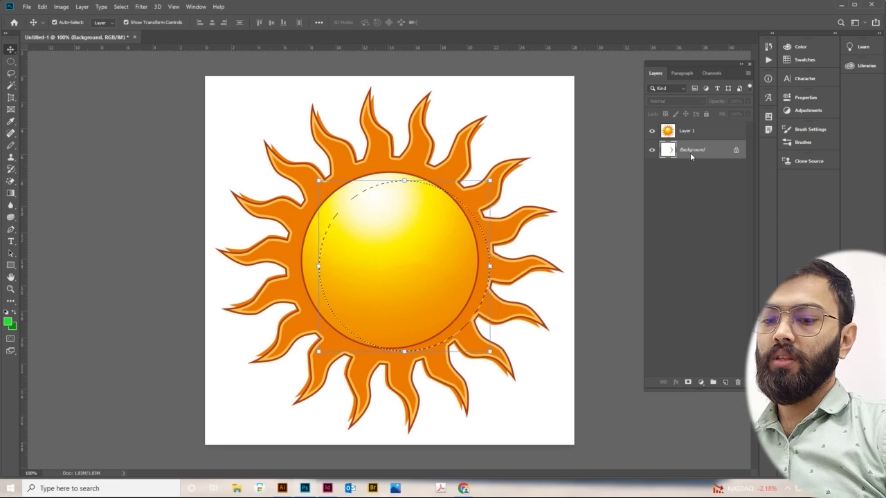
key("Left")
key("Left")
key("Left")
key("Left")
key("Left")
key("Left")
key("Up")
key("Up")
key("Up")
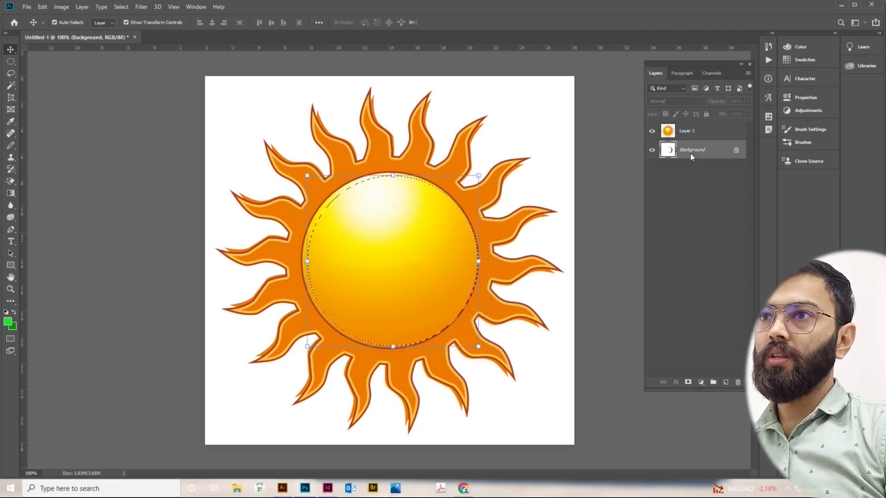
key("Left")
key("Left")
key("Left")
key("Up")
key("Up")
key("Left")
key("Right")
key("Right")
key("Down")
key("Down")
key("Down")
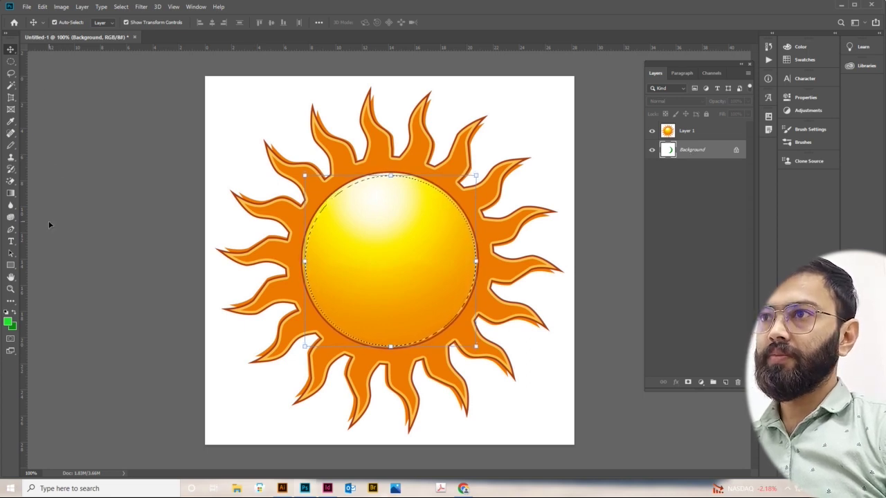
- Select the Brush tool and set the foreground colour to a slightly dark bright blue
left_click(10, 144)
right_click(10, 144)
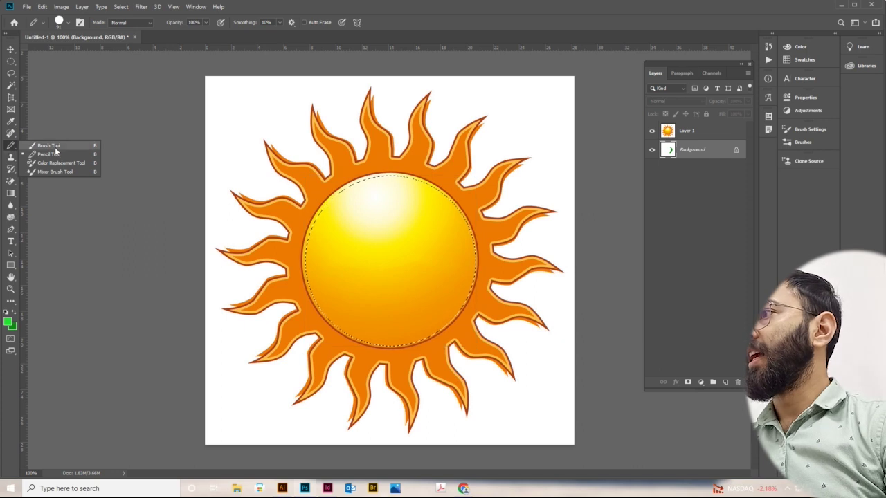
left_click(41, 147)
left_click(9, 321)
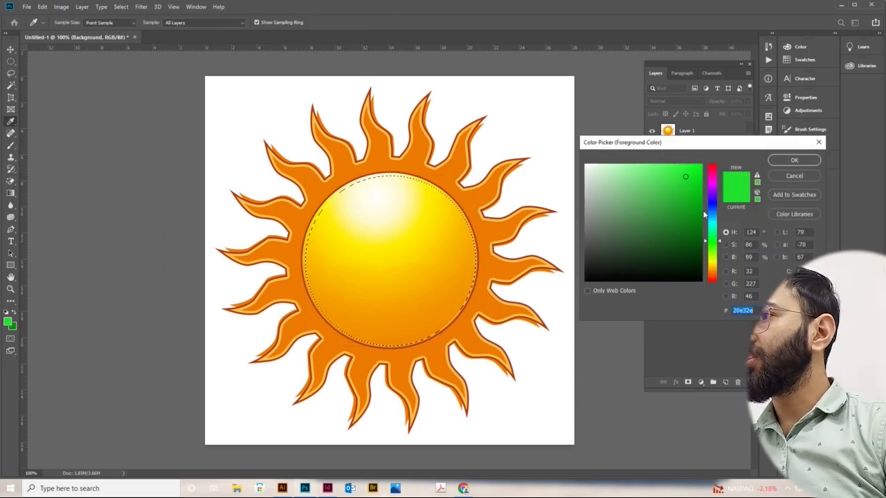
left_click(717, 203)
left_click(699, 167)
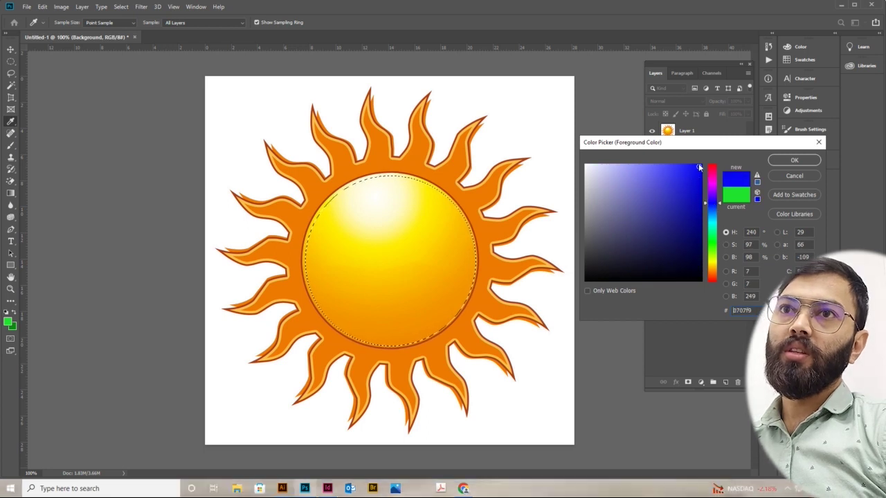
left_click(698, 188)
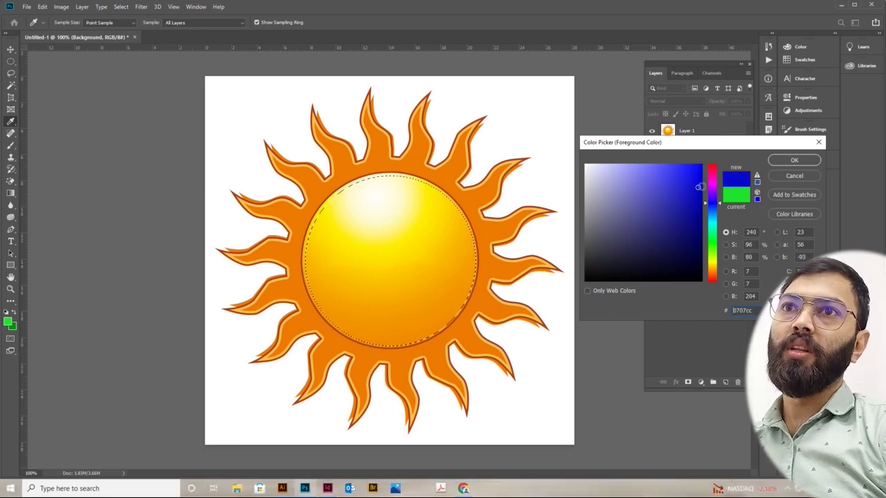
left_click(794, 160)
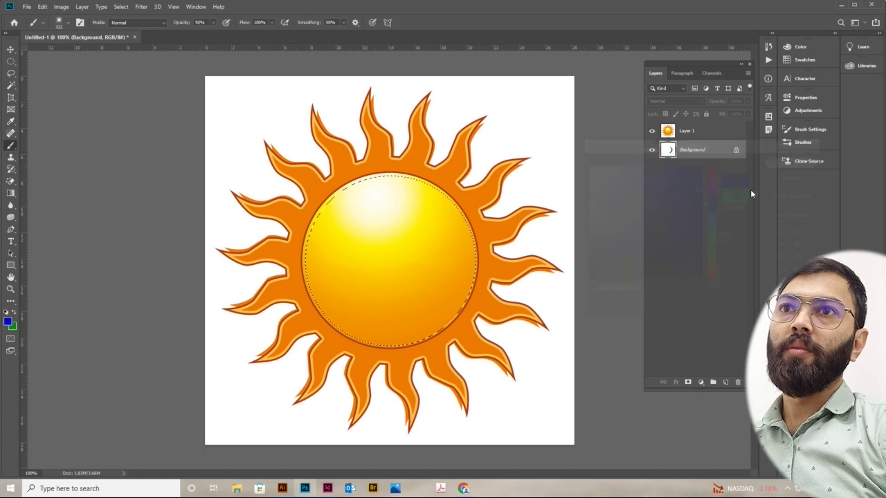
- With a hard round 91 px brush on Layer 1, paint blue inside the circle selection
left_click(68, 23)
left_click(24, 96)
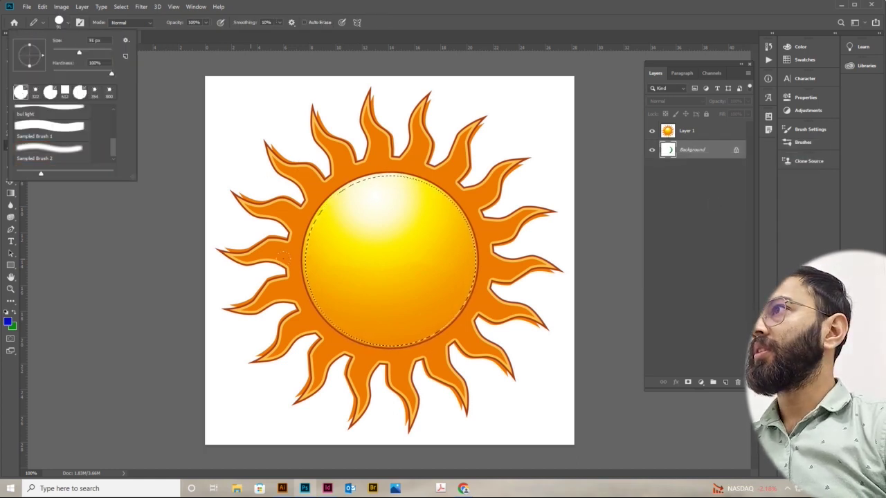
left_click(359, 190)
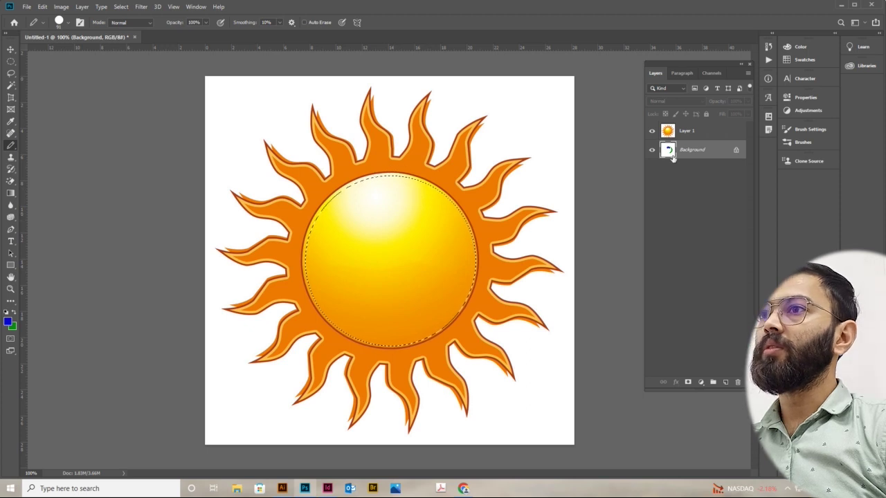
left_click(687, 131)
mouse_move(361, 187)
left_mouse_down()
mouse_move(443, 205)
mouse_move(462, 222)
left_mouse_up()
mouse_move(331, 204)
left_mouse_down()
mouse_move(401, 339)
mouse_move(440, 286)
mouse_move(461, 234)
mouse_move(360, 239)
left_mouse_up()
left_click_drag(415, 236, 336, 207)
mouse_move(332, 251)
left_mouse_down()
mouse_move(380, 325)
mouse_move(429, 276)
mouse_move(425, 216)
mouse_move(408, 288)
mouse_move(365, 285)
left_mouse_up()
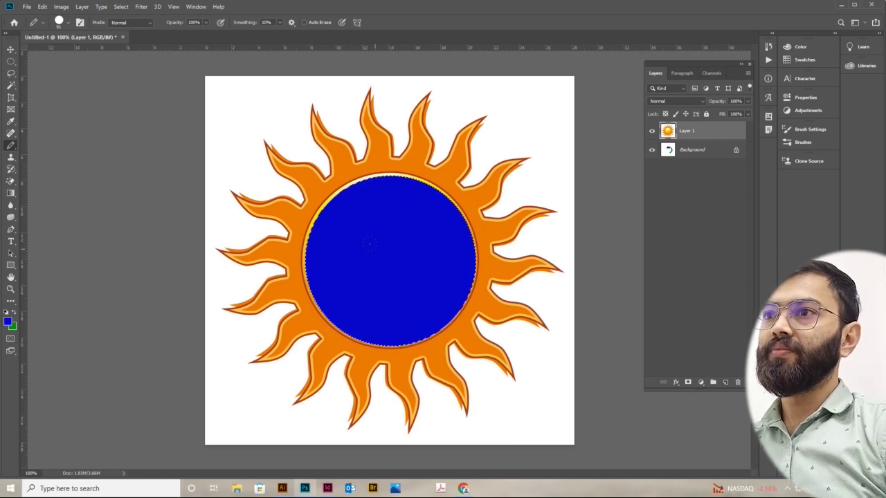
- Replace the brush strokes with a solid blue fill of the circle, then deselect and leave Layer 1
left_click(10, 49)
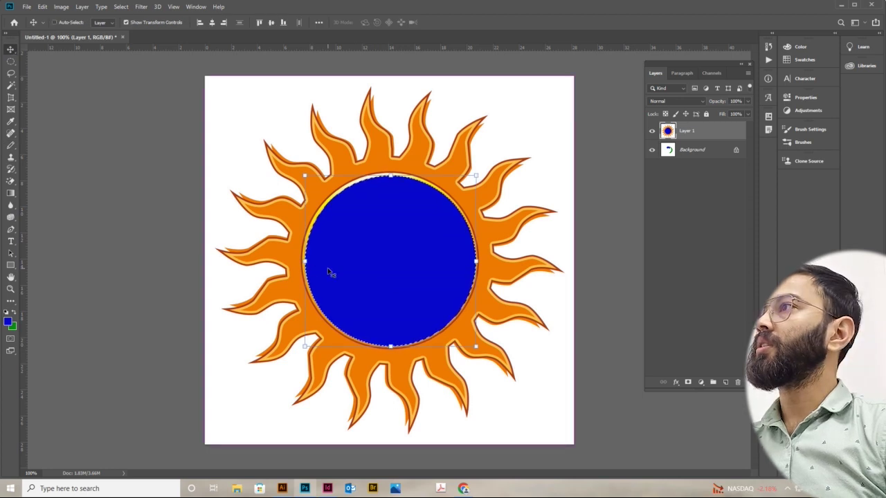
key("ctrl+z")
key("ctrl+z")
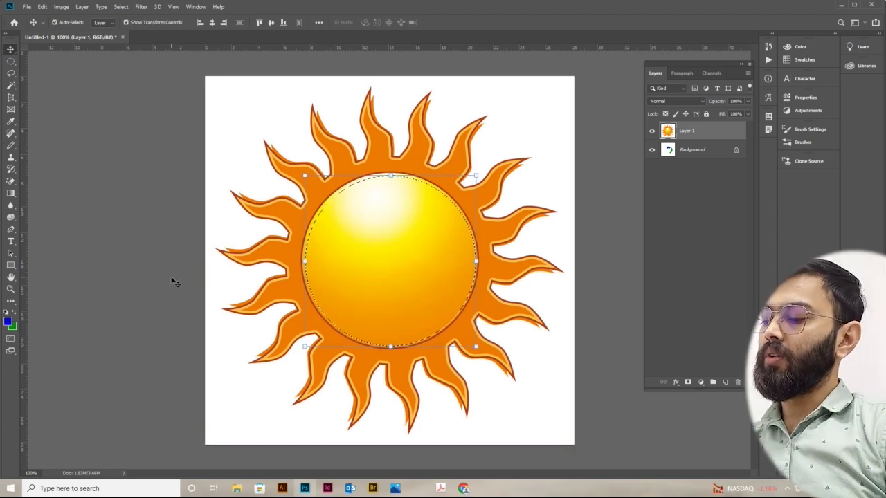
key("alt+BackSpace")
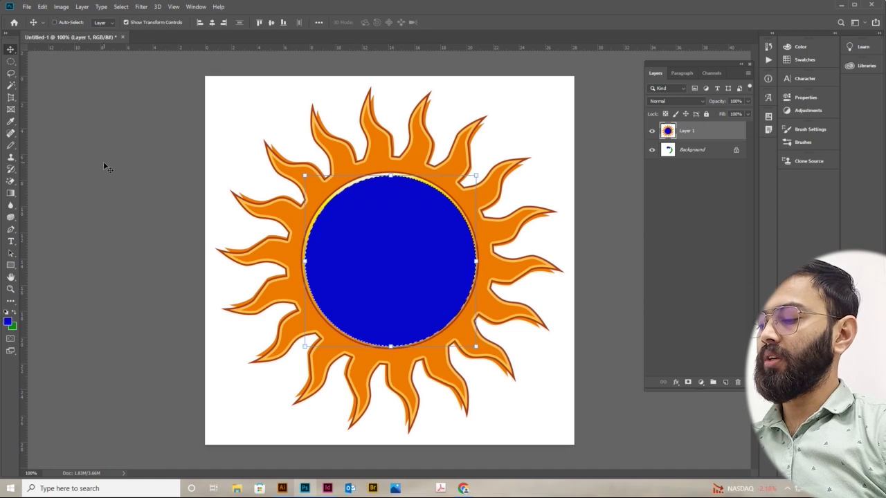
key("ctrl+d")
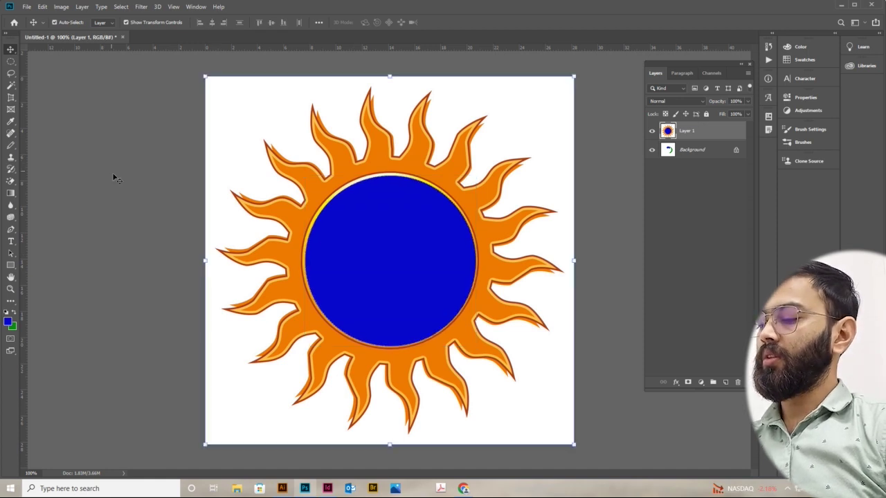
left_click(99, 192)
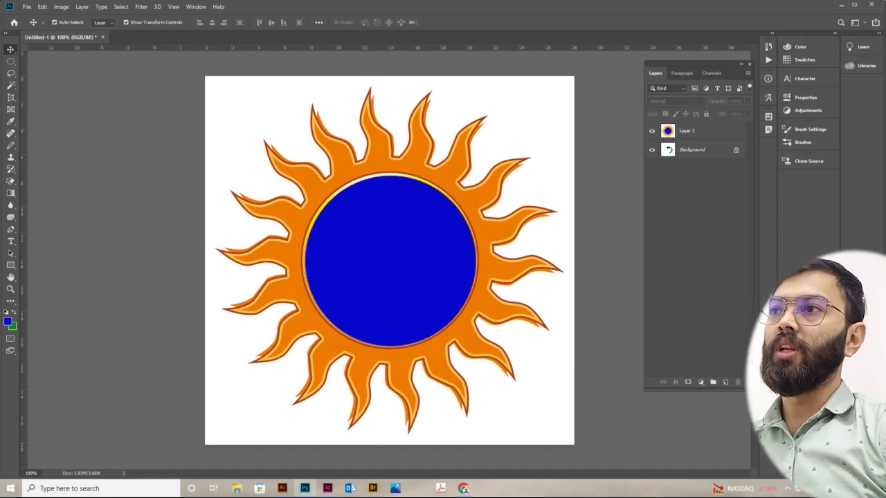
left_click(10, 145)
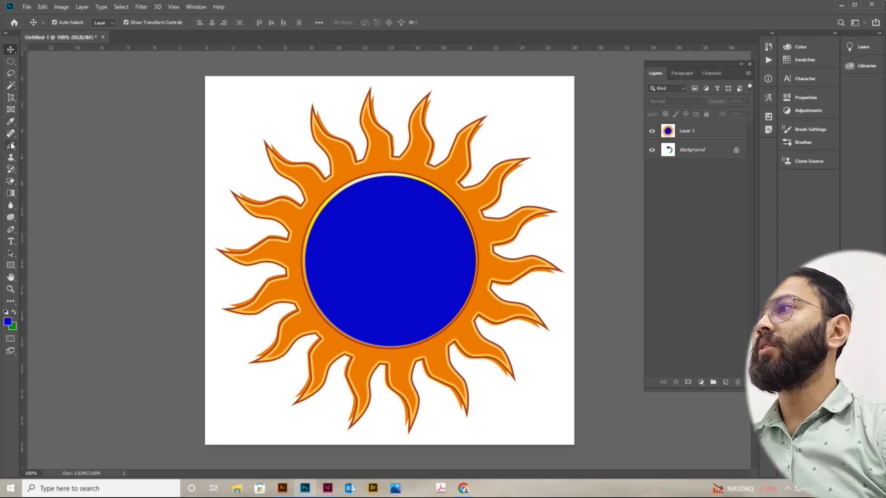
left_click(330, 200)
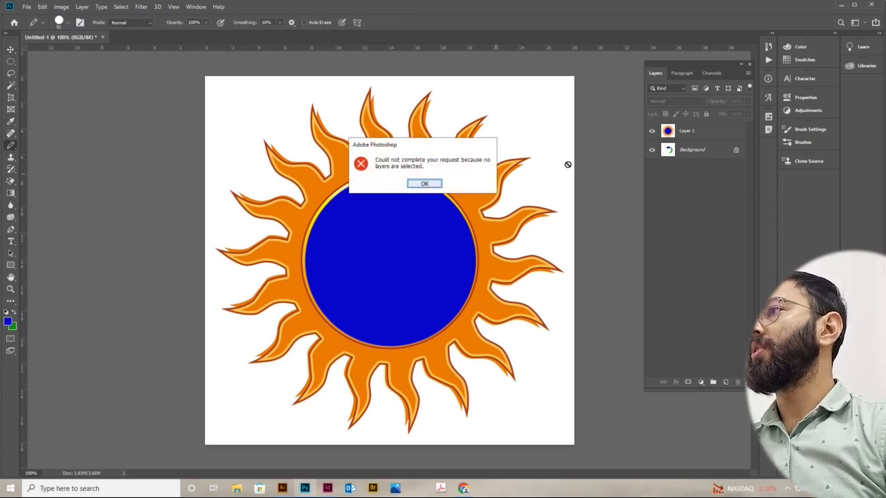
key("Return")
left_click(692, 132)
left_click_drag(342, 148, 427, 128)
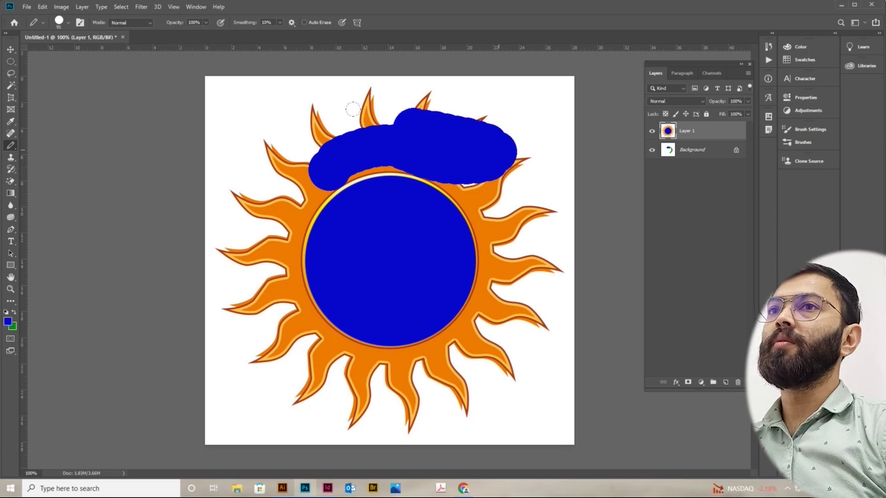
key("ctrl+z")
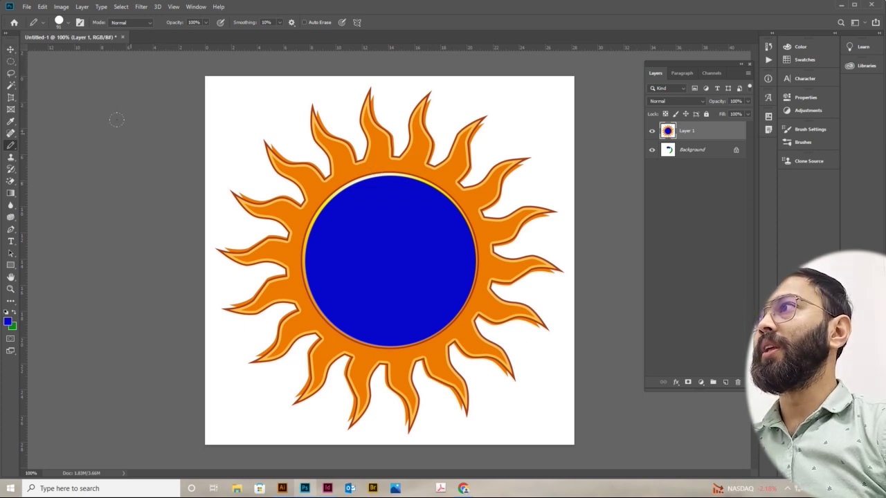
right_click(9, 146)
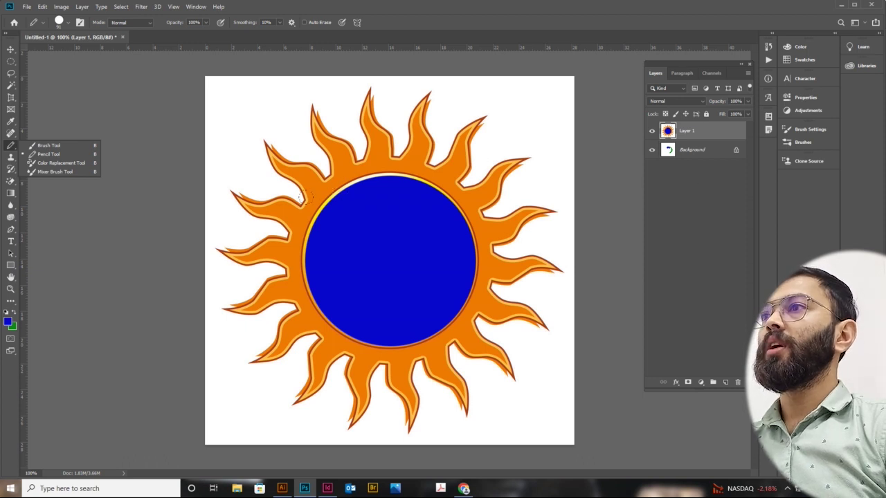
- Delete the white area around the sun, hide the Background layer and deselect
left_click(13, 50)
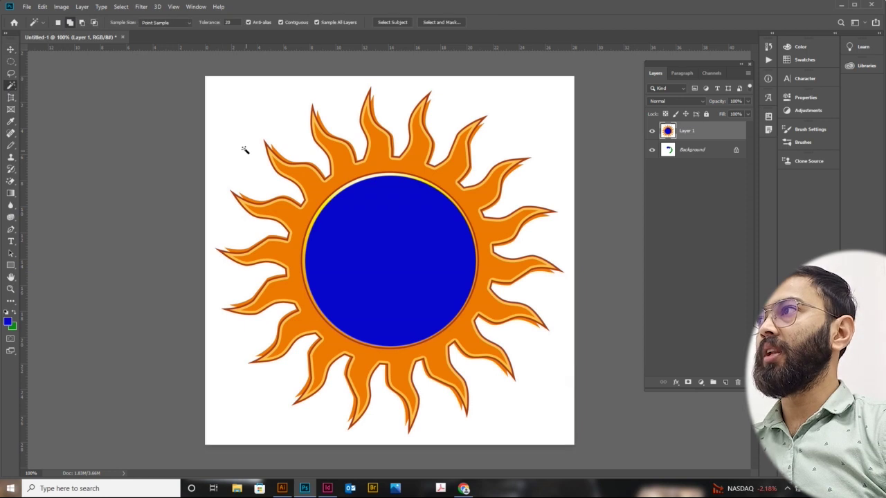
left_click(226, 234)
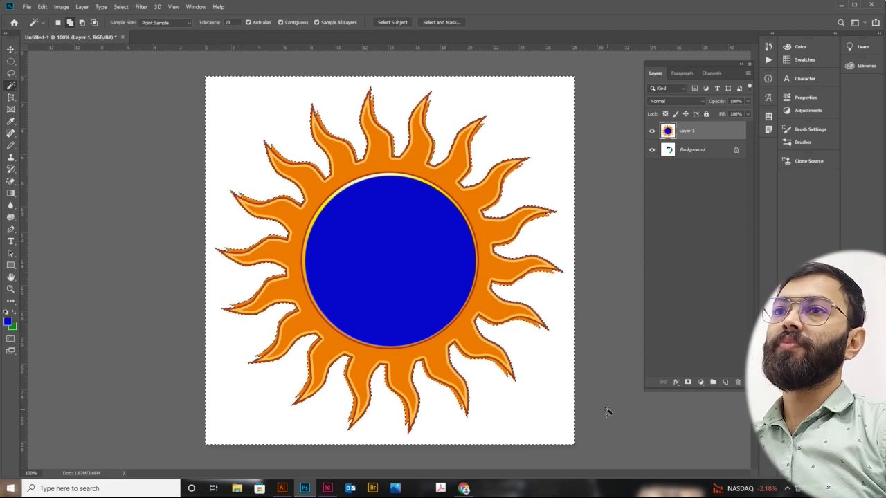
key("Delete")
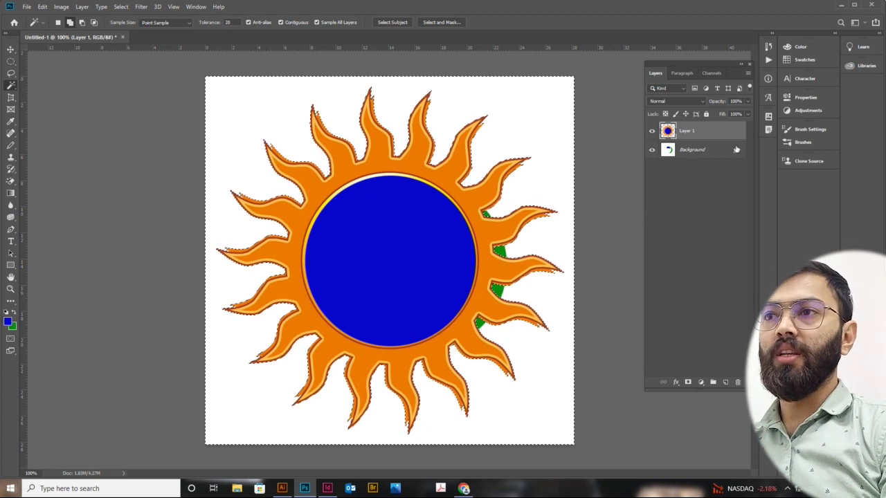
left_click(652, 149)
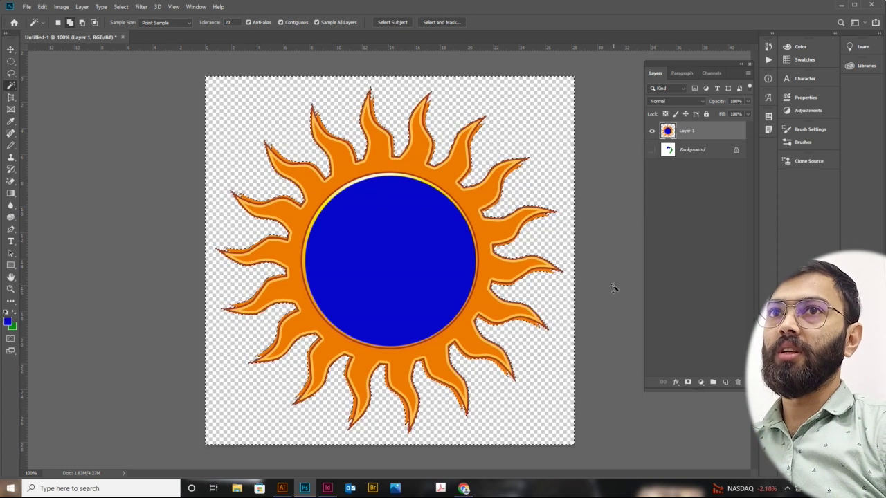
key("ctrl+d")
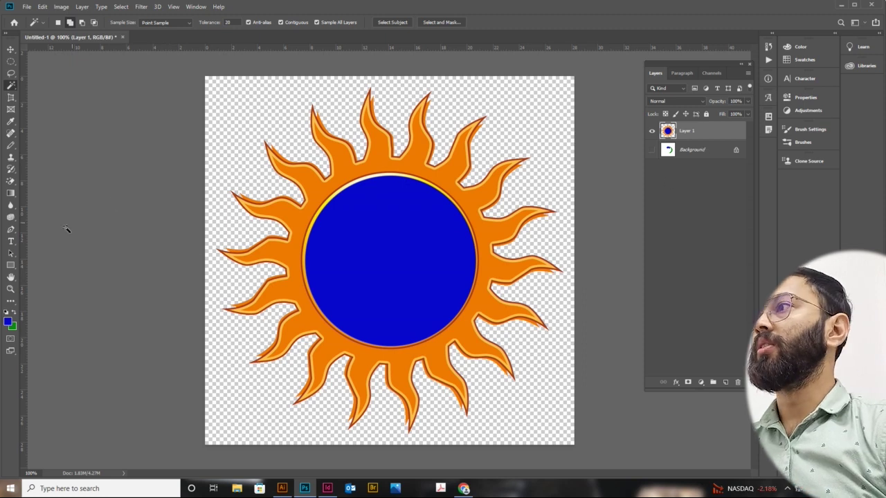
left_click(10, 49)
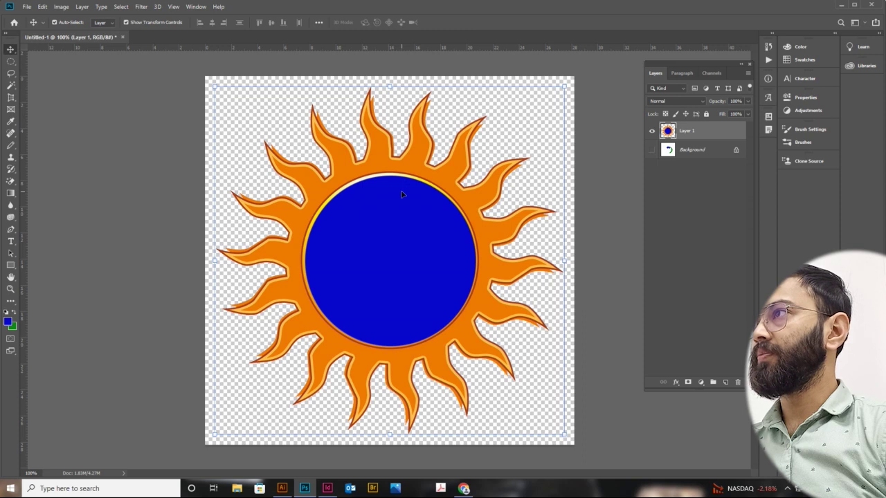
- Load Layer 1's sun pixels as a selection and define a brush preset named 'sun light'
left_click(668, 132, "ctrl")
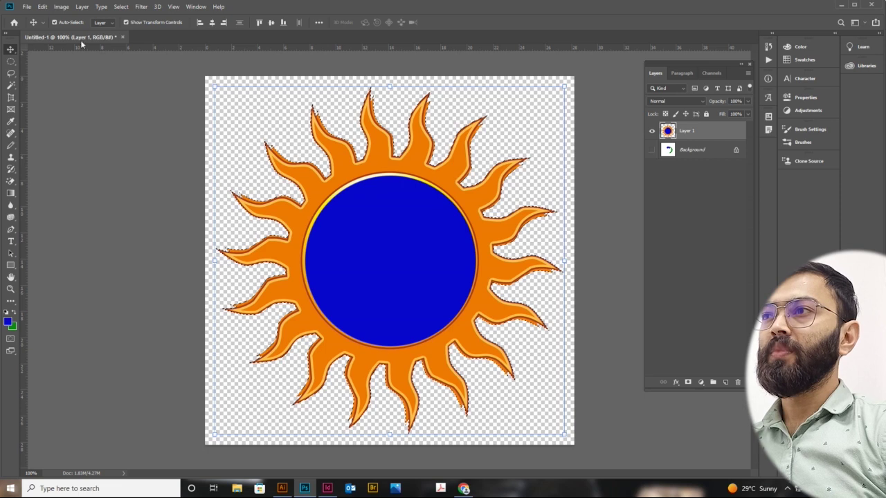
left_click(43, 7)
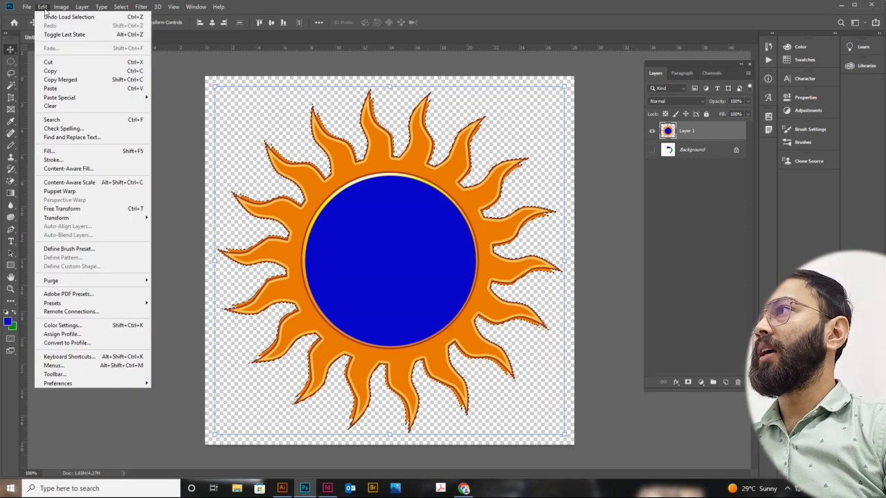
left_click(102, 250)
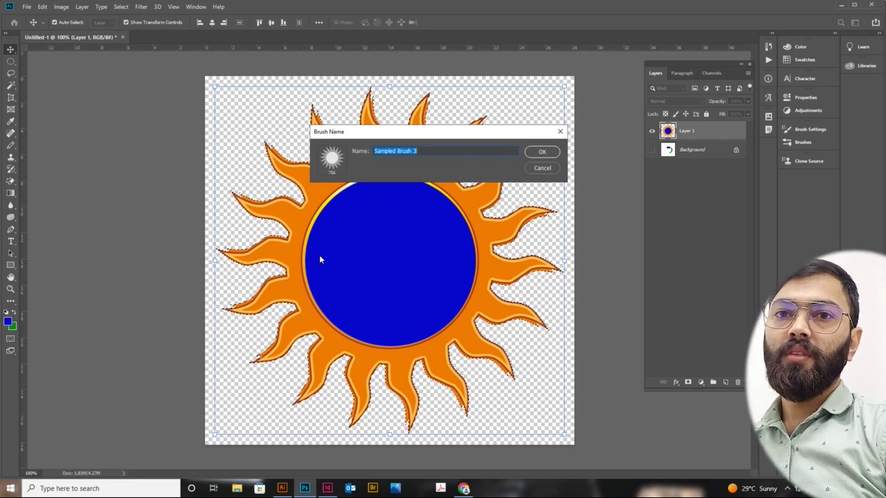
type("su")
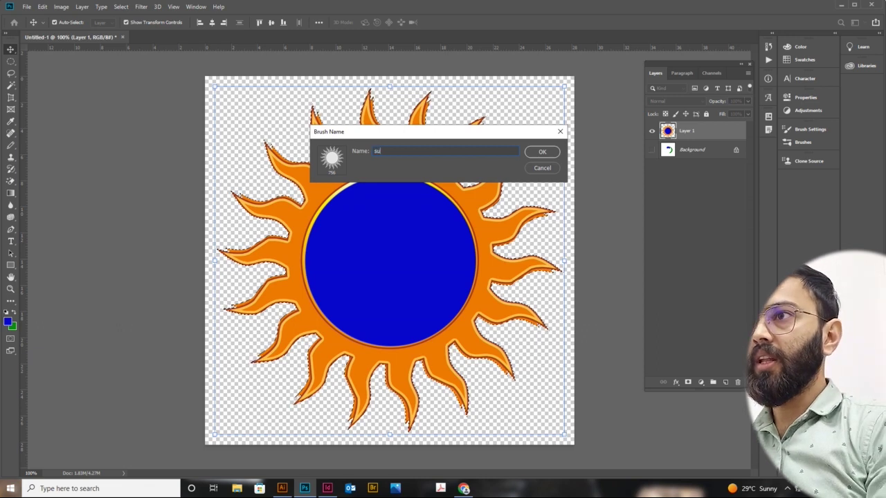
type("n")
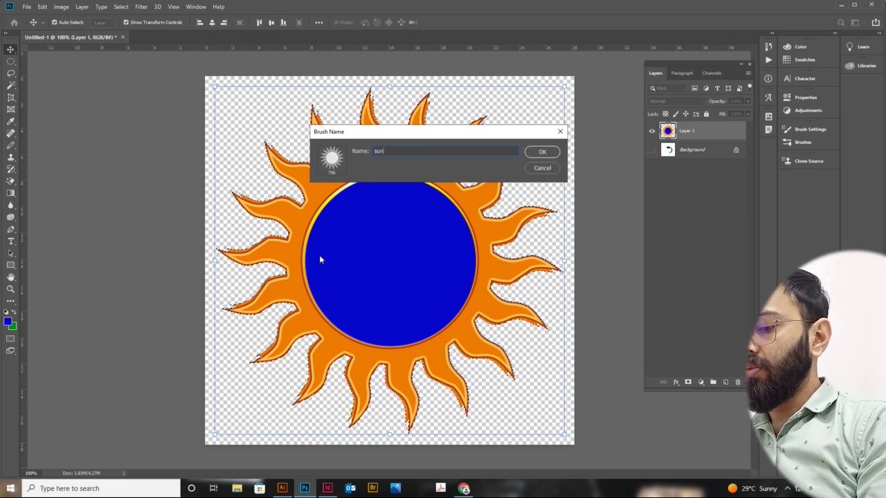
type(" i")
type("ight")
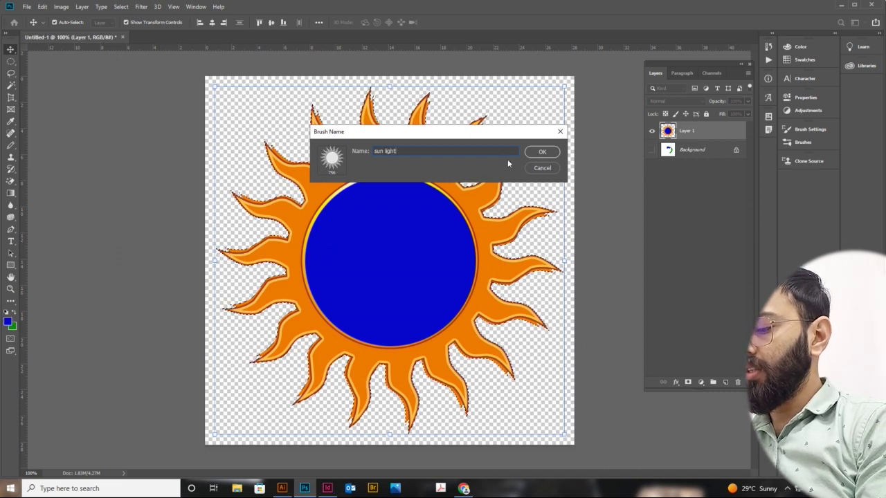
left_click(542, 153)
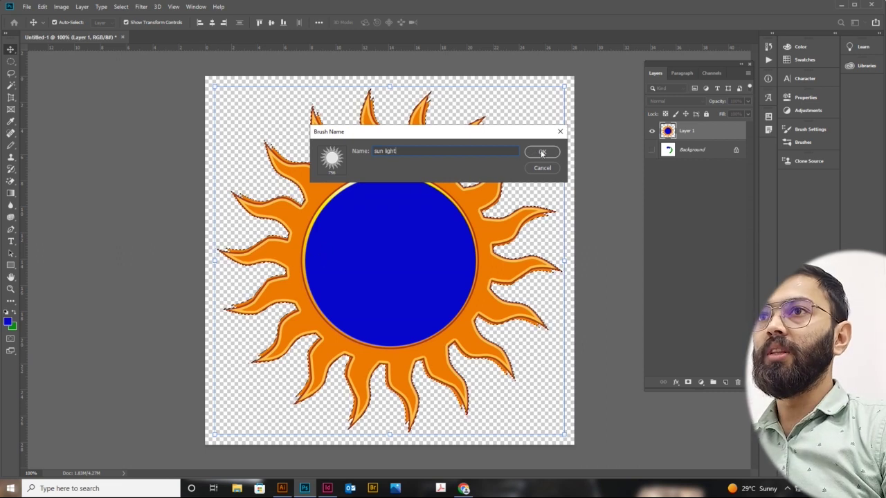
left_click(542, 153)
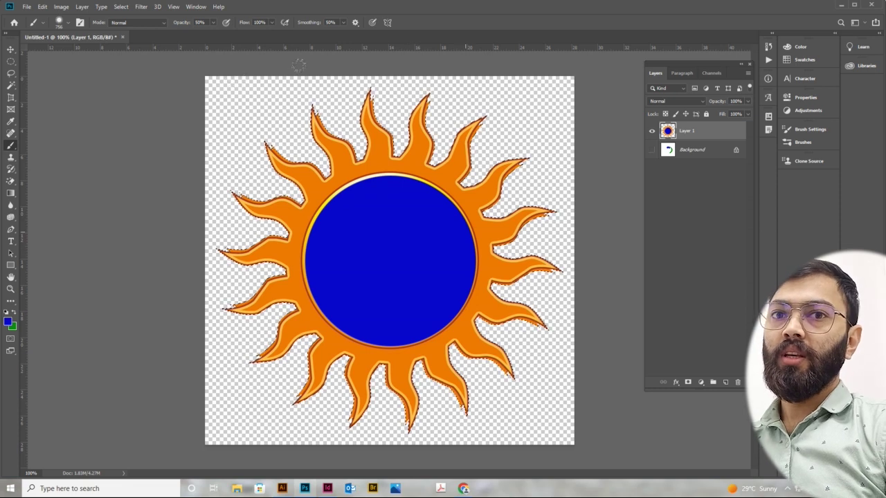
- Deselect, set the brush to 143 px, hide Layer 1 and start a new layer
key("ctrl+d")
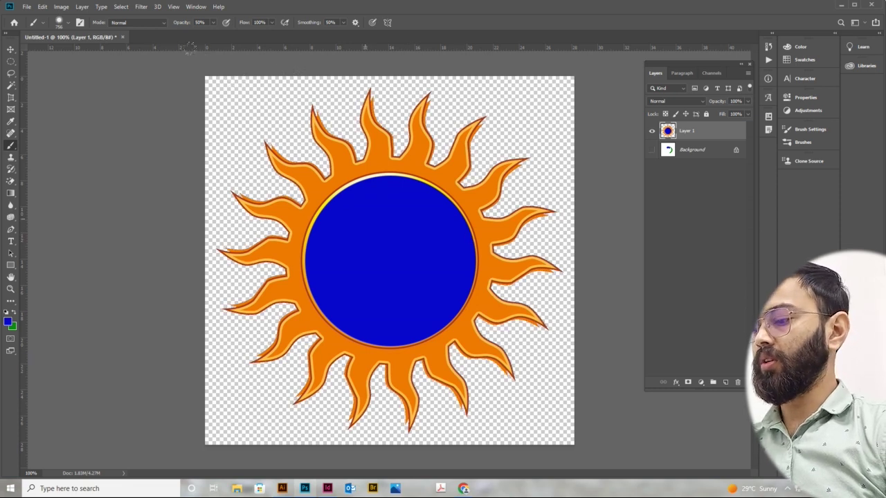
left_click(67, 23)
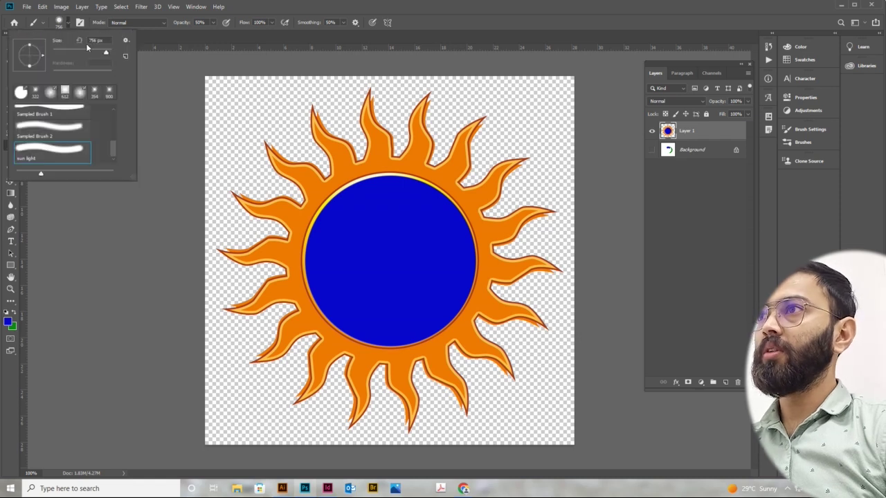
left_click_drag(104, 54, 89, 54)
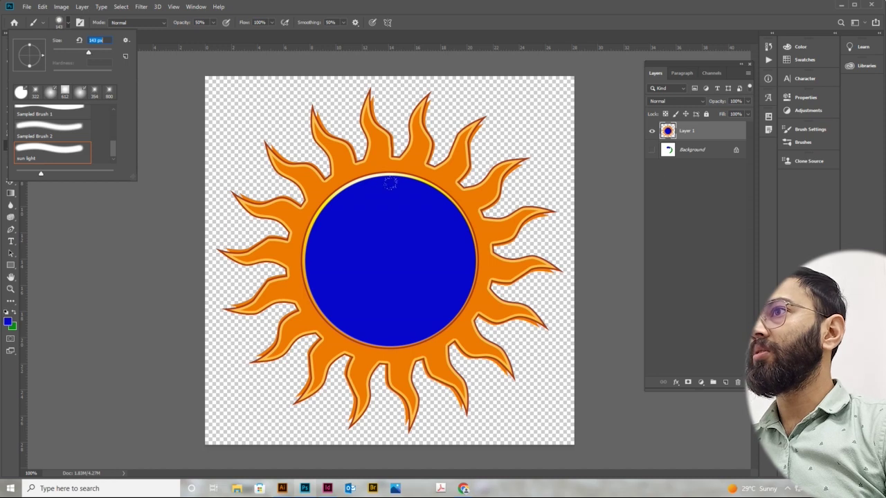
left_click(651, 133)
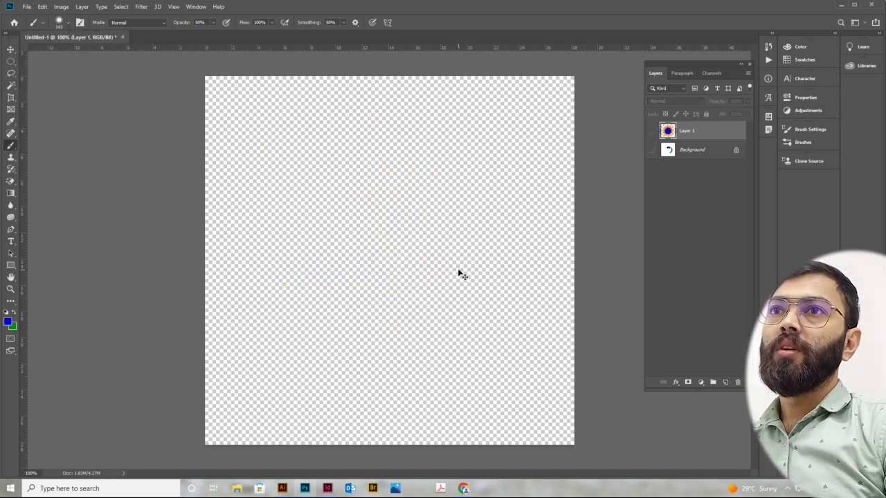
key("ctrl+shift+n")
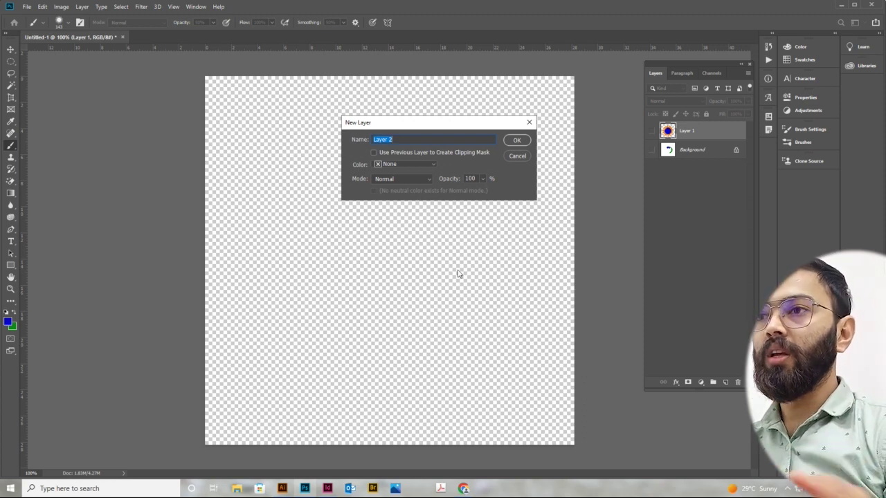
- Create Layer 2 and fill it with the green background colour, undoing a test stamp
key("Return")
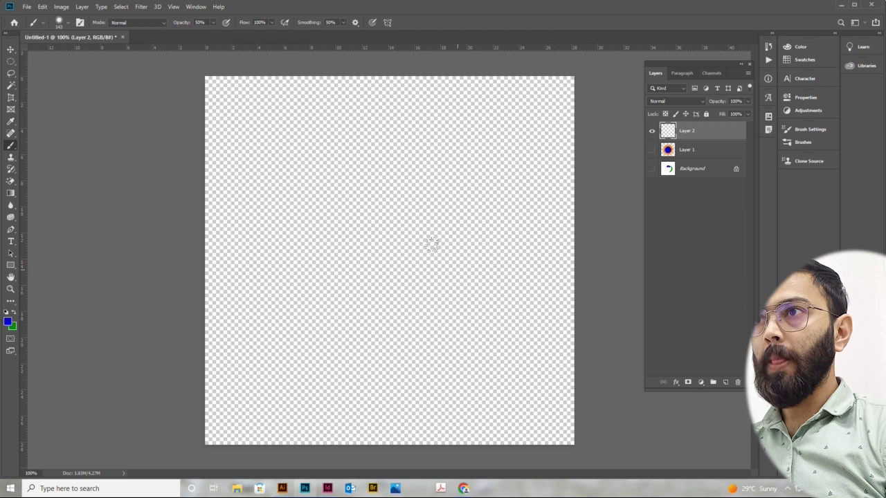
key("ctrl+BackSpace")
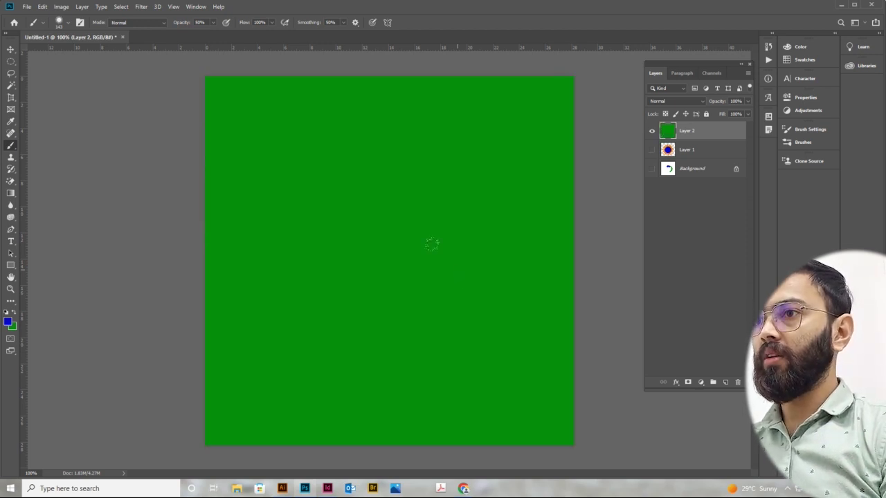
left_click(360, 192)
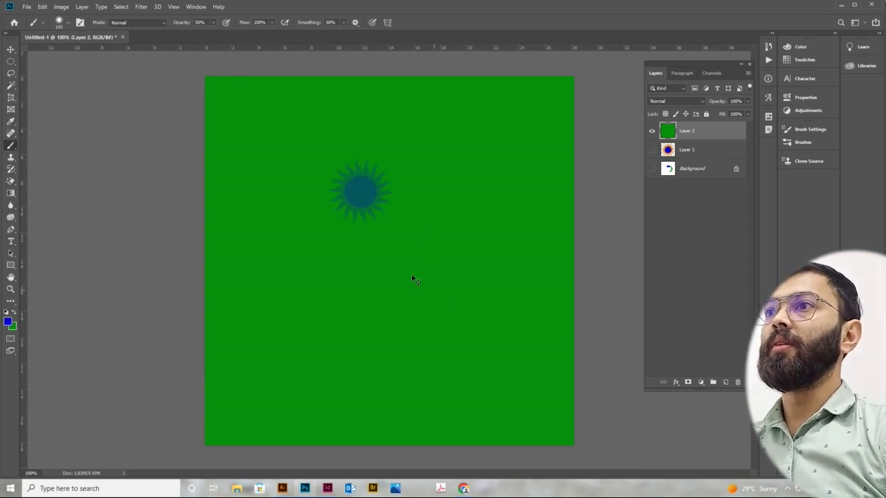
key("ctrl+z")
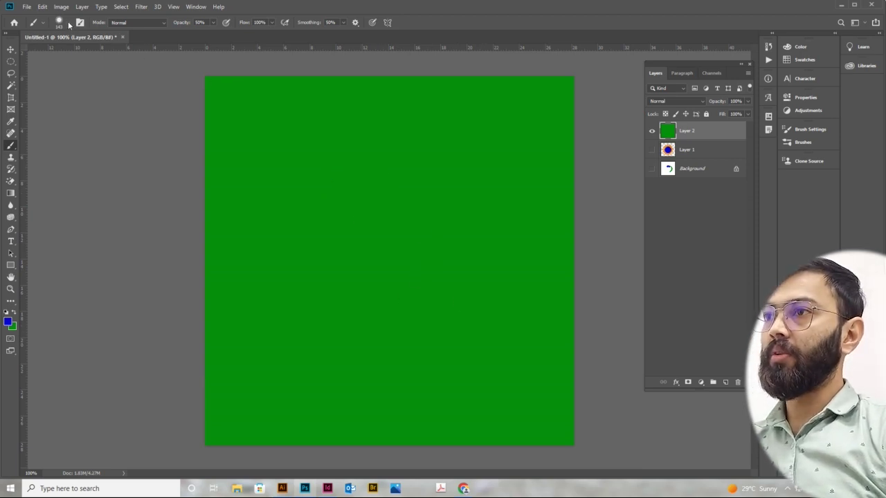
- Enlarge the sun light brush to 190 px and undo the test stamps
left_click(70, 25)
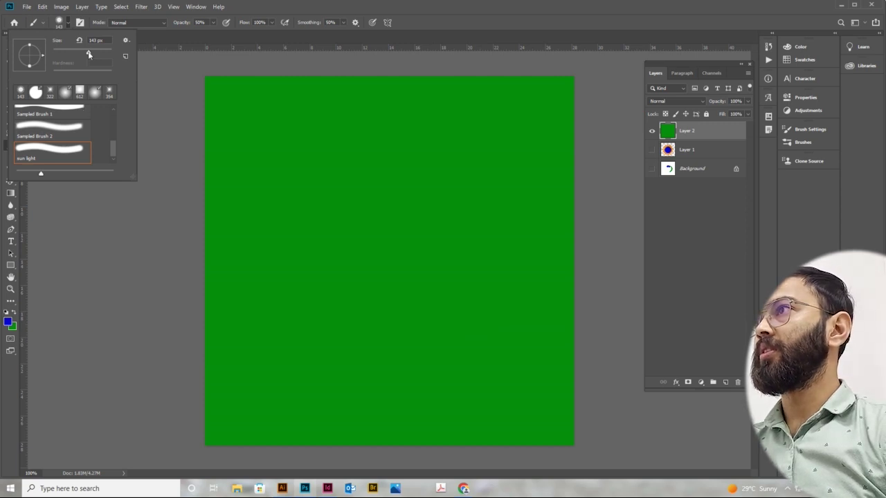
left_click_drag(87, 54, 96, 52)
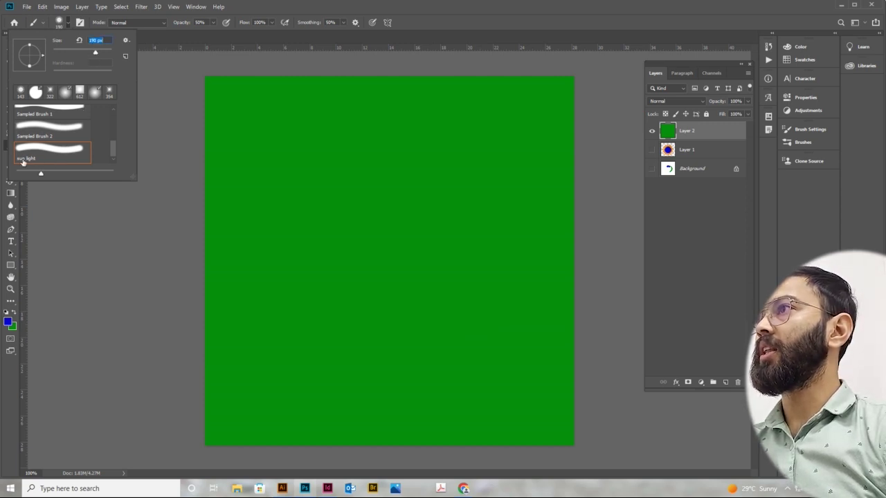
left_click_drag(337, 172, 410, 239)
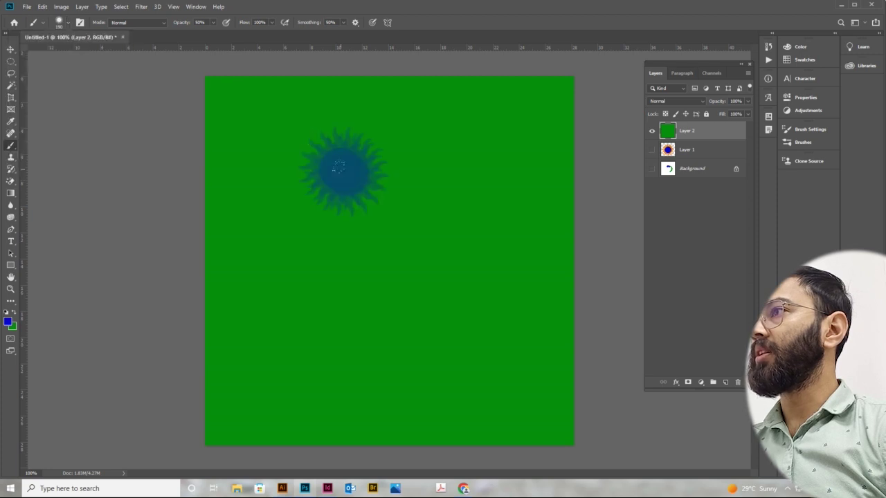
key("ctrl+z")
left_click(381, 200)
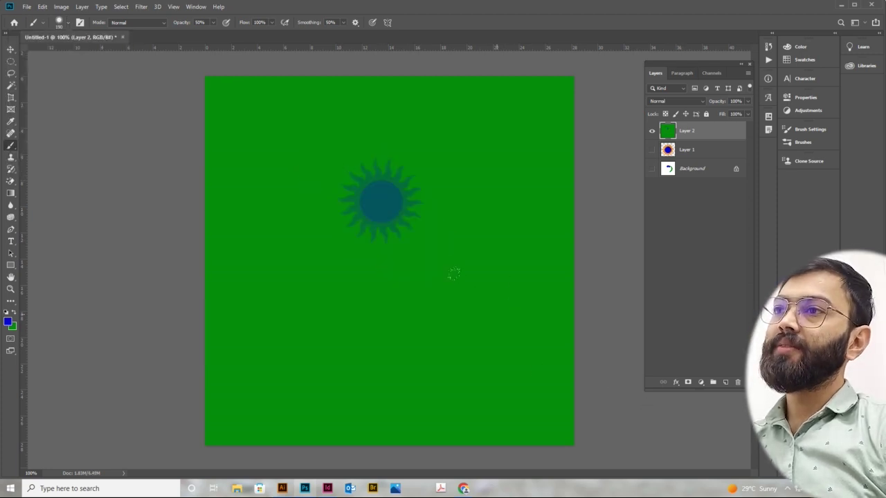
key("ctrl+z")
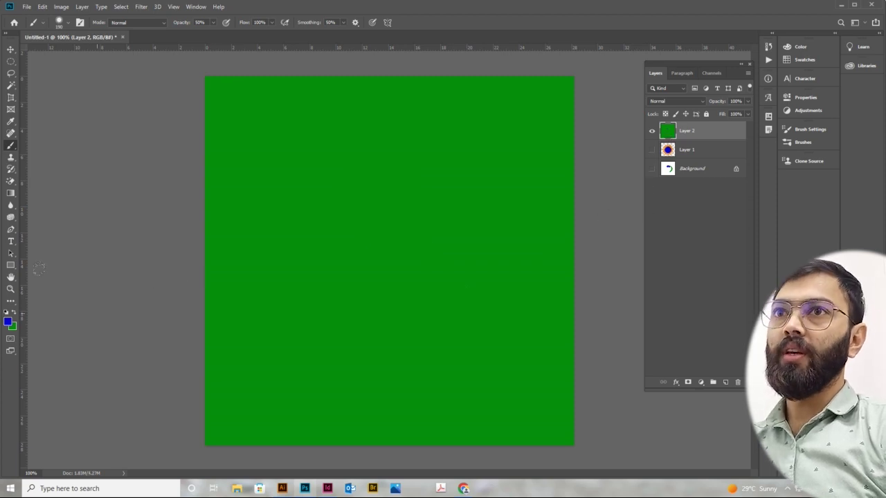
- Set the background colour to near-white and fill Layer 2 with it
left_click(13, 327)
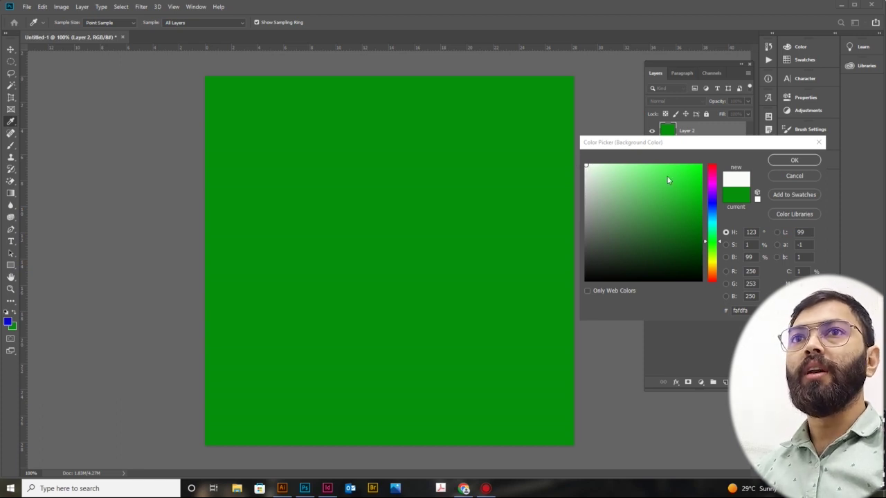
left_click(789, 161)
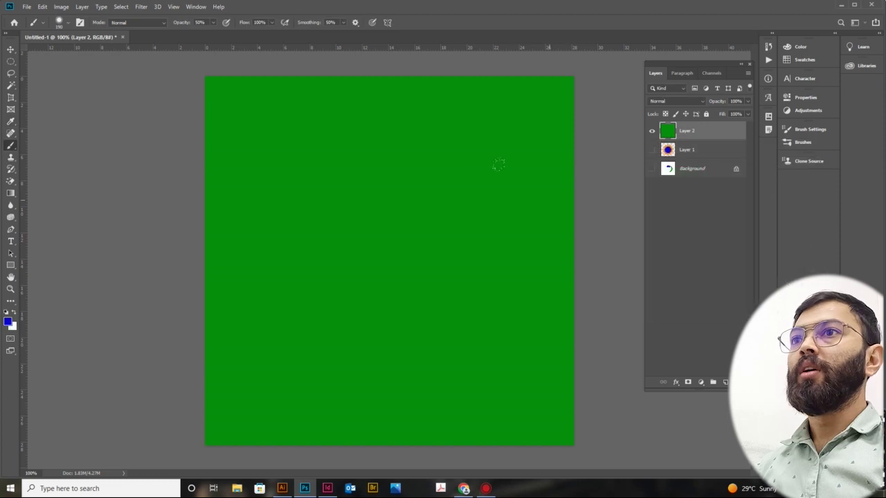
left_click(66, 24)
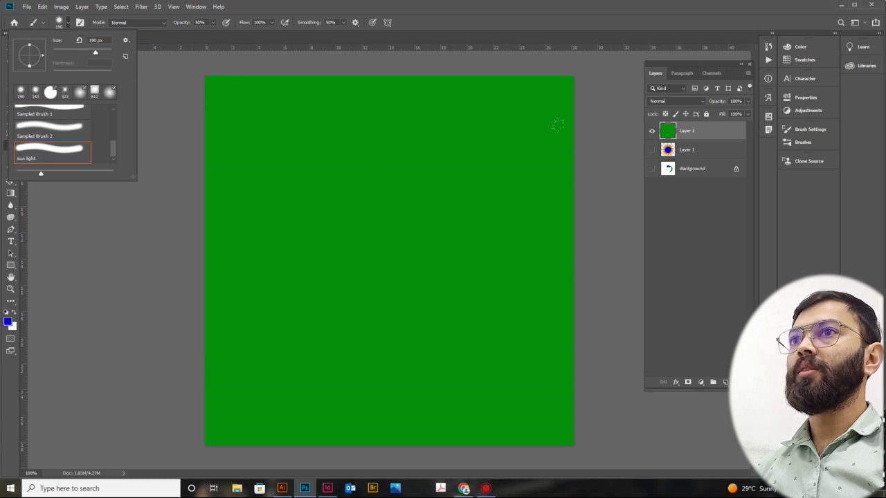
left_click(504, 158)
key("ctrl+z")
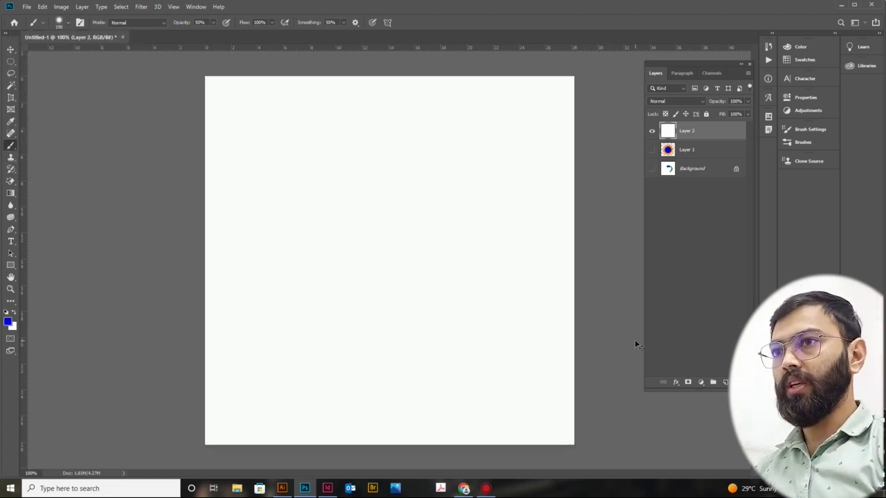
key("ctrl+BackSpace")
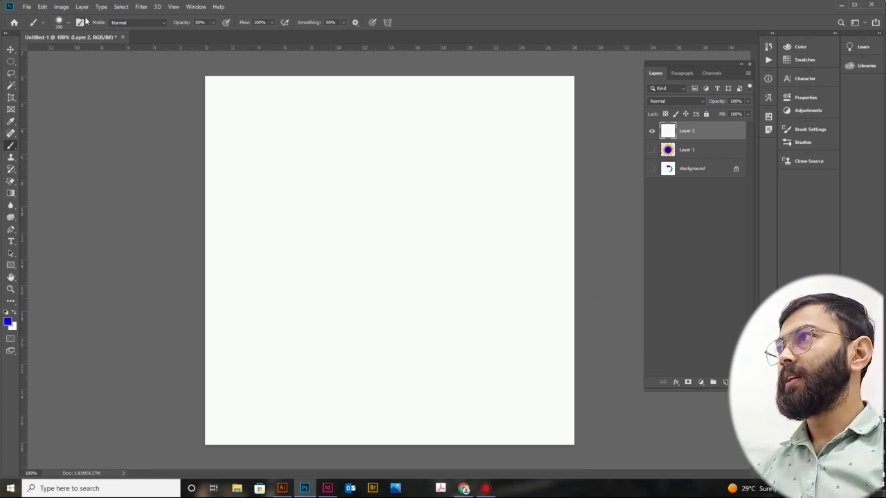
- Enlarge the sun light brush to 511 px and undo the lavender test stamp
left_click(68, 23)
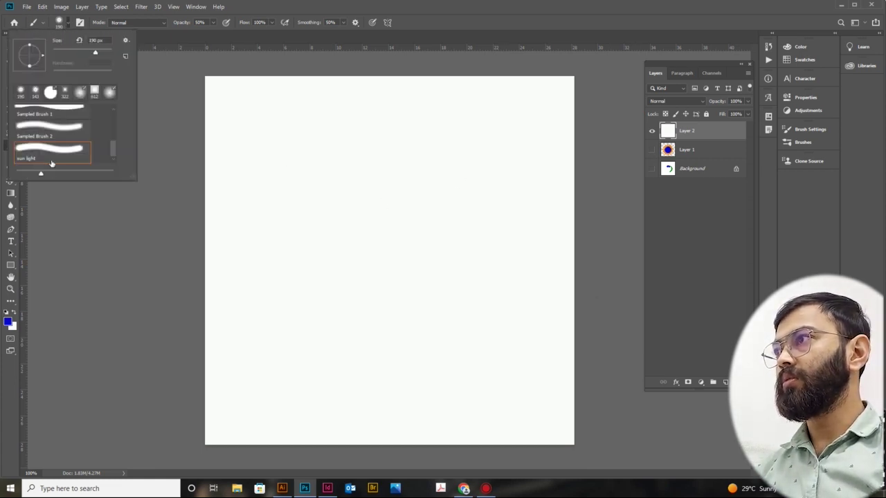
left_click(104, 53)
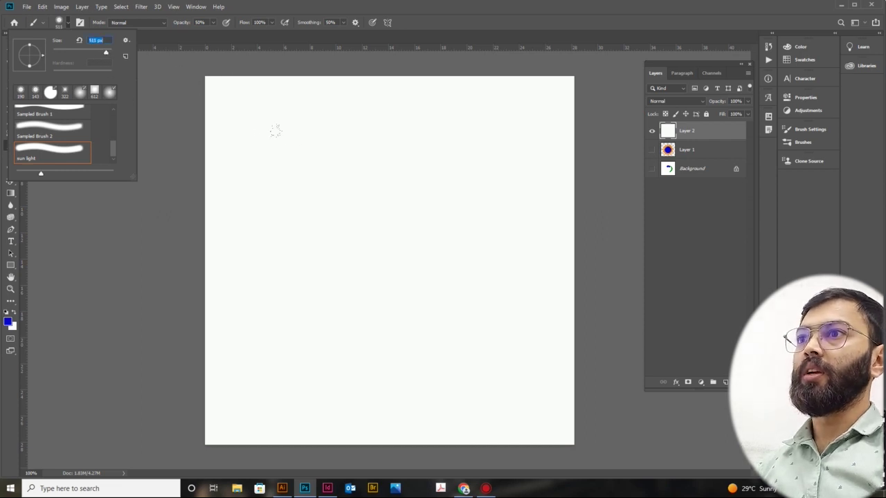
left_click(385, 241)
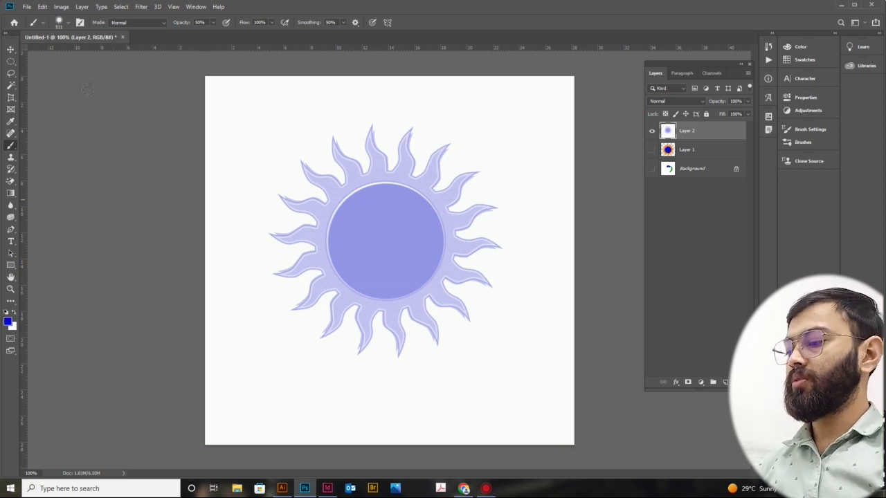
key("ctrl+z")
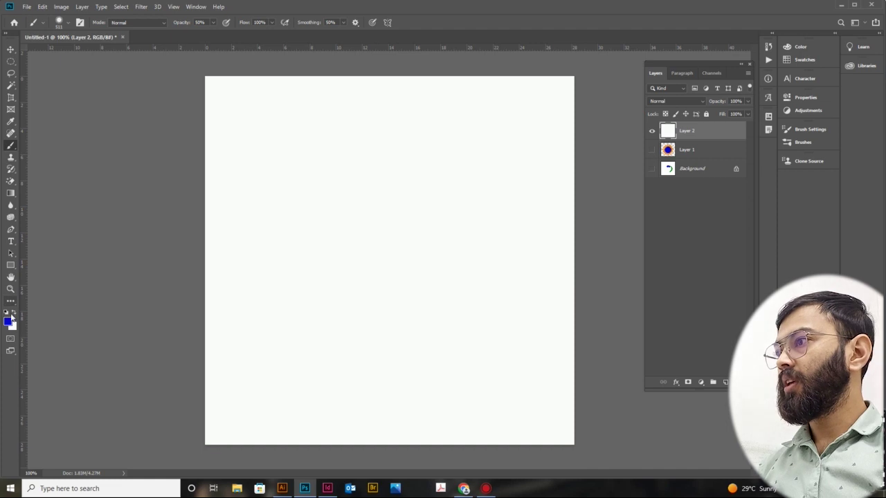
- Set the foreground colour to bright green and undo a pale green test stamp
left_click(9, 323)
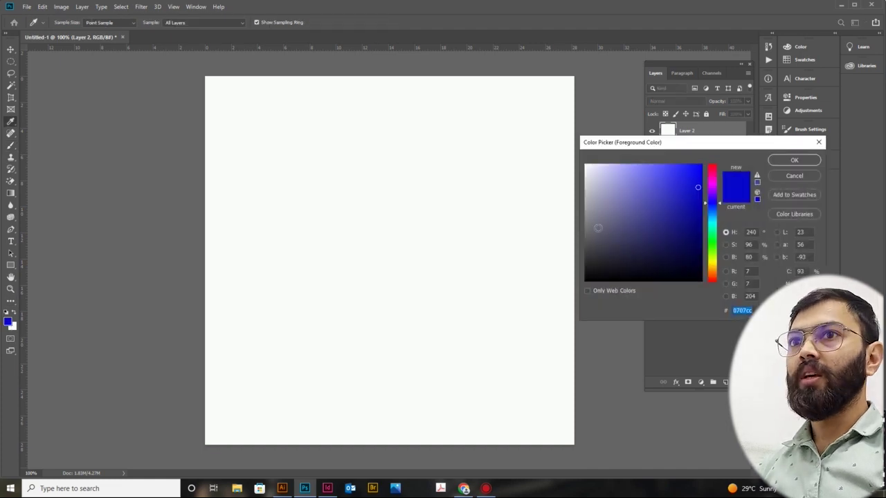
left_click(716, 240)
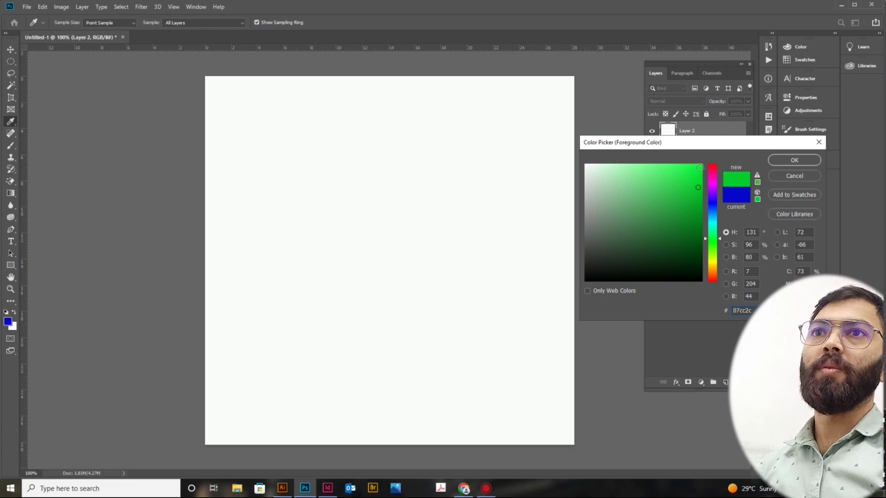
left_click(699, 168)
left_click(794, 160)
key("b")
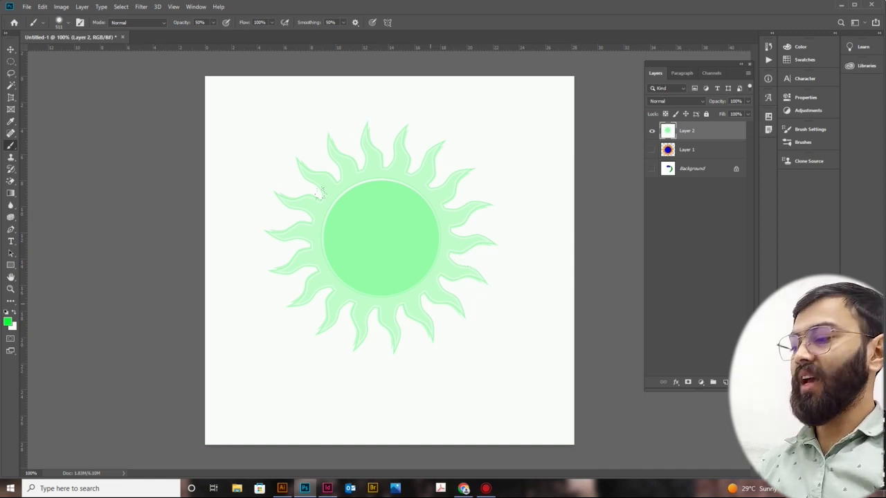
key("ctrl+z")
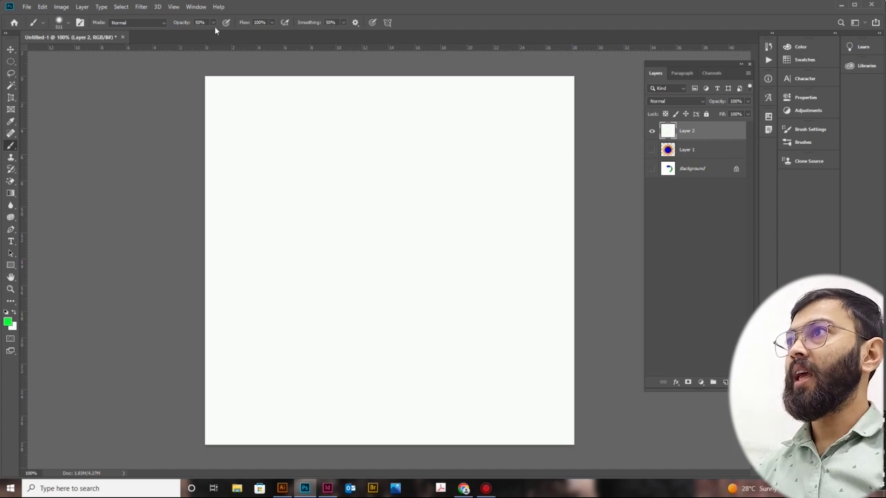
- Raise brush opacity to 100% and remove a full-strength green test sun
left_click(213, 26)
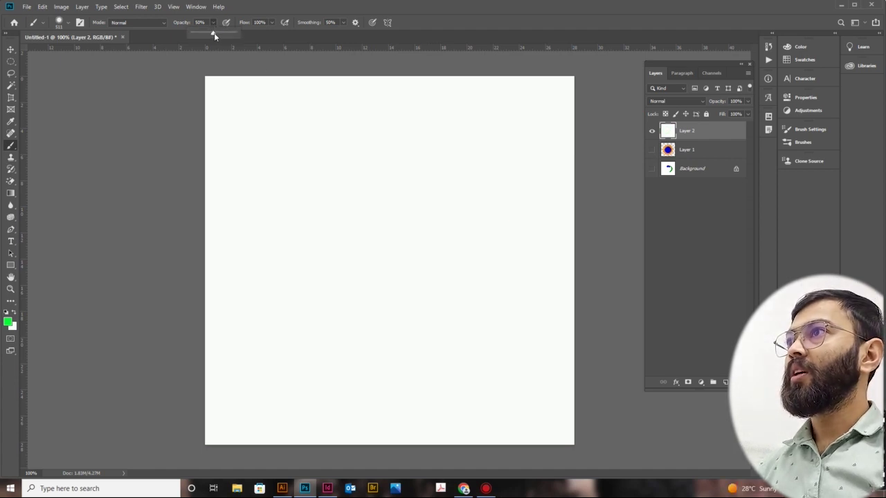
left_click_drag(214, 33, 262, 36)
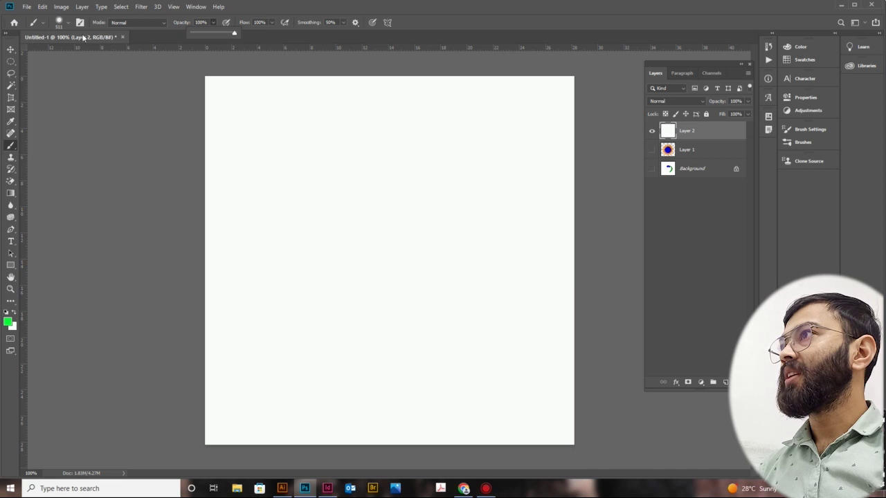
left_click(59, 23)
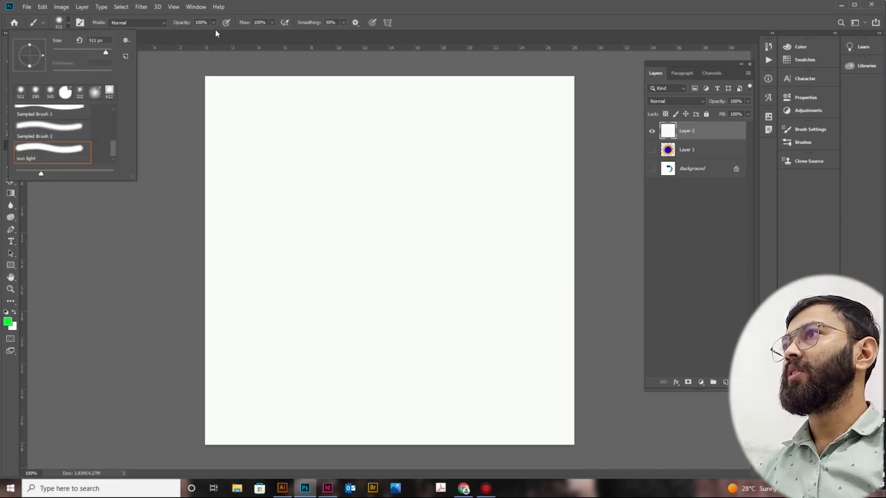
left_click(395, 242)
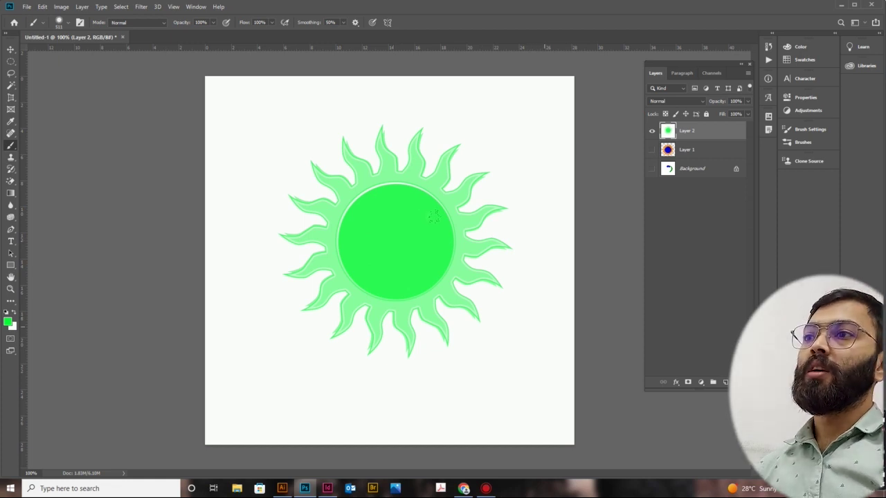
key("ctrl+z")
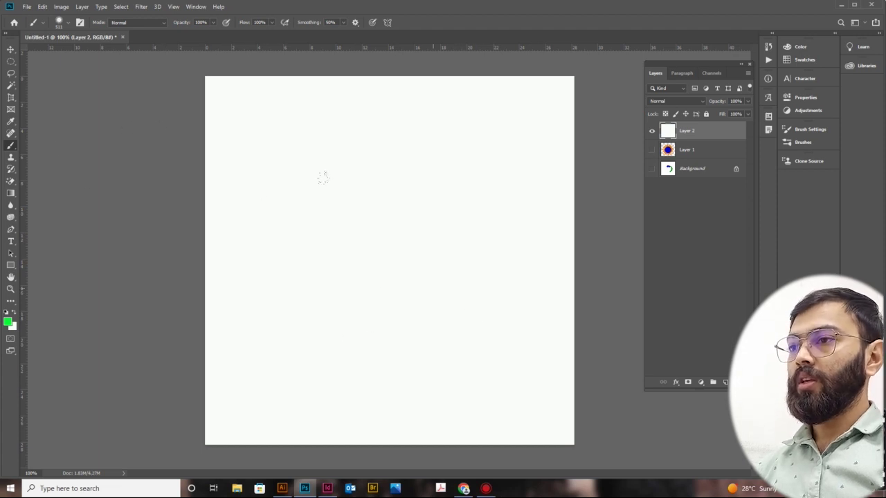
- Undo a test green fill and shrink the sun light brush to 81 px
key("alt+BackSpace")
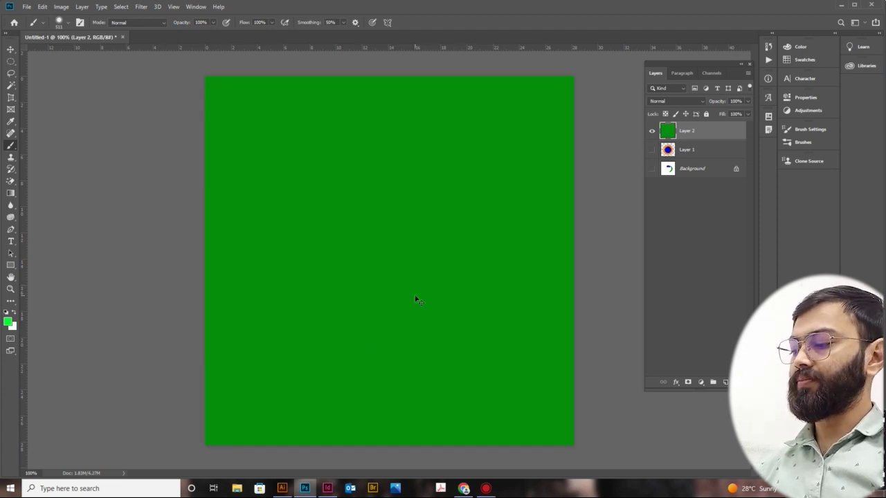
key("ctrl+z")
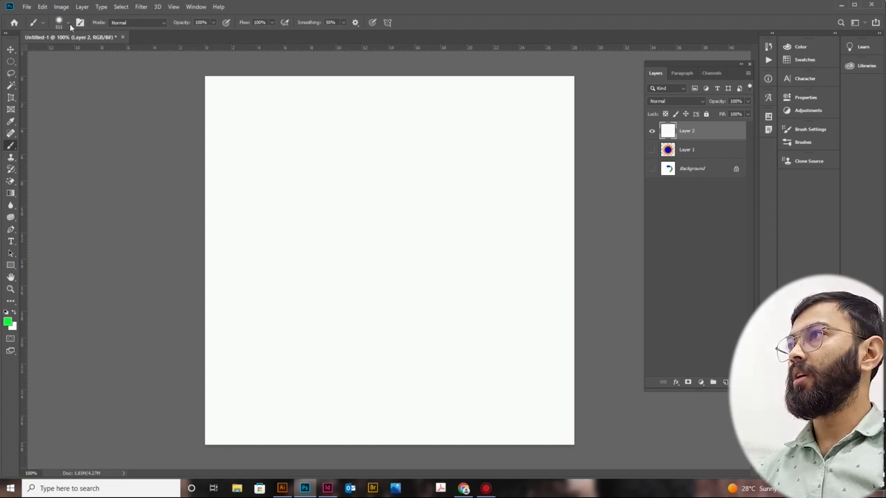
left_click(70, 26)
left_click_drag(105, 55, 77, 55)
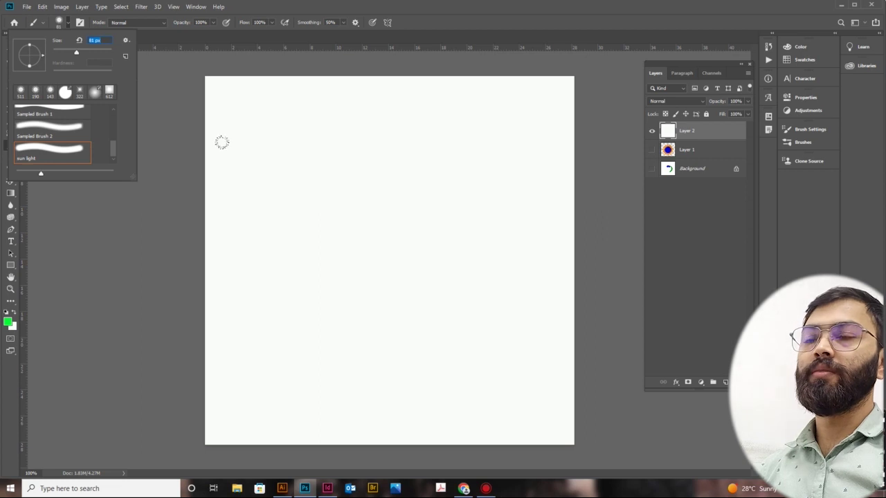
- Run a Google image search for 'Moon' and copy the glowing blue moon image to the clipboard
left_click(464, 488)
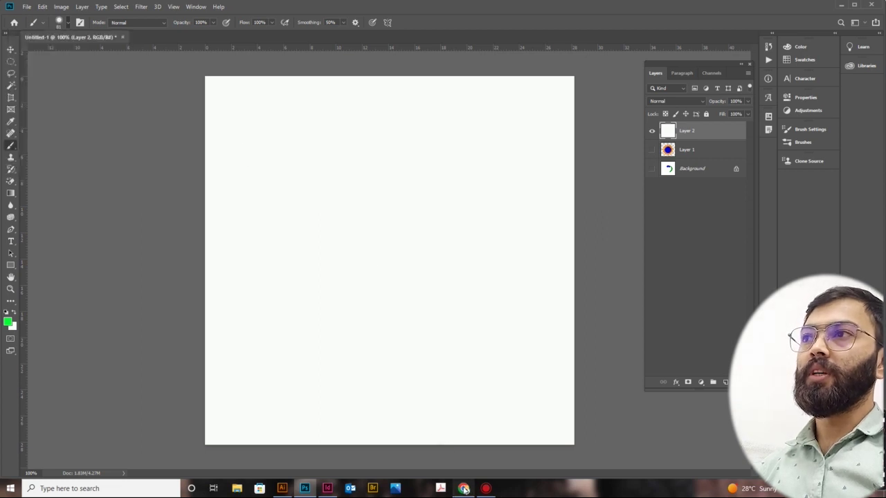
type("M")
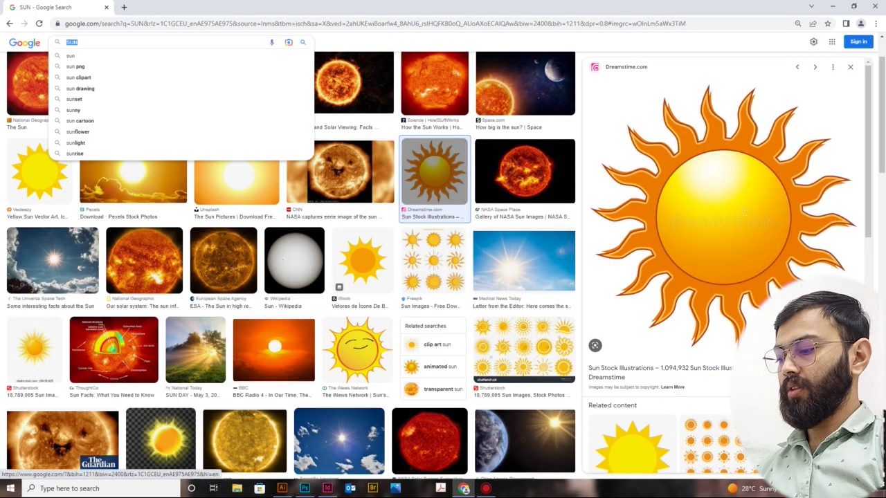
type("oon")
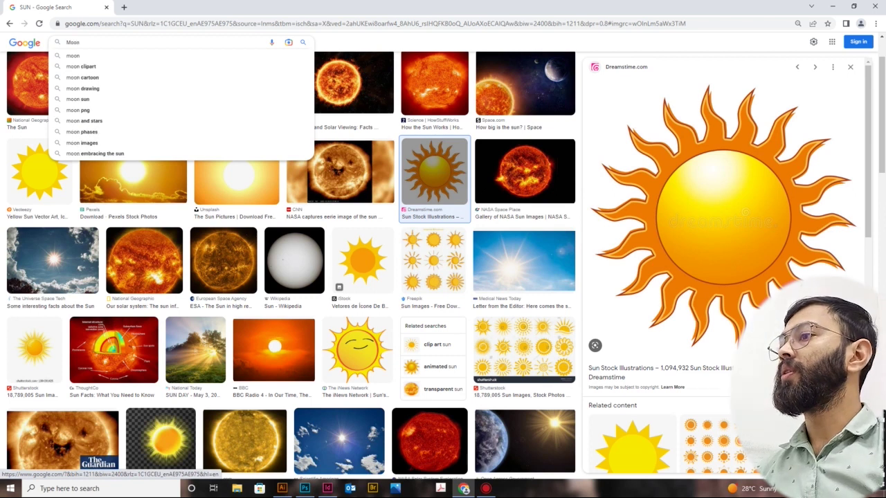
key("Return")
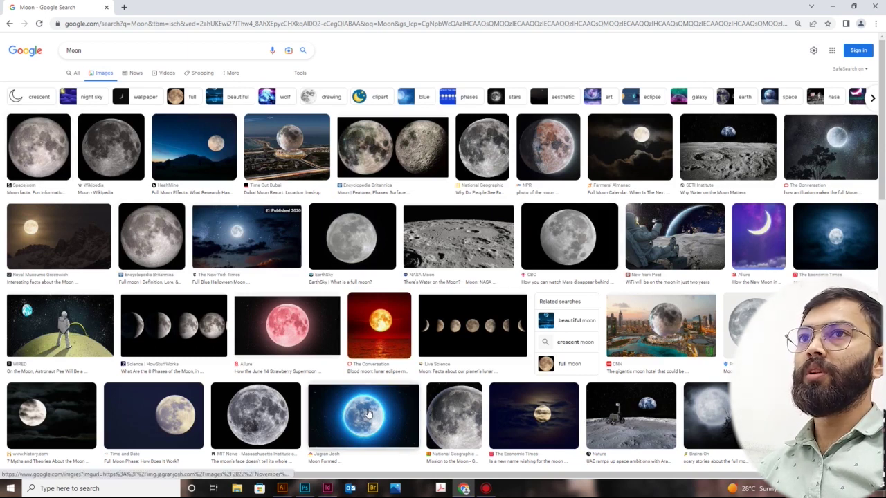
left_click(363, 416)
right_click(709, 142)
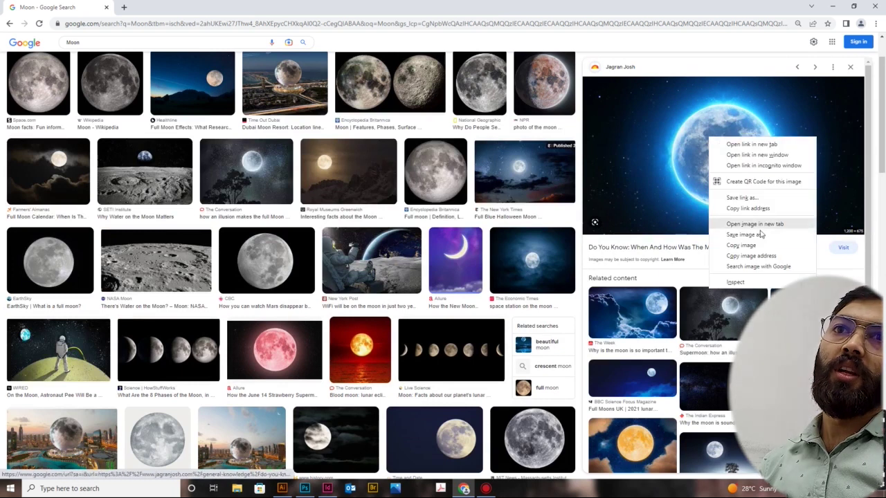
left_click(762, 245)
key("alt+Tab")
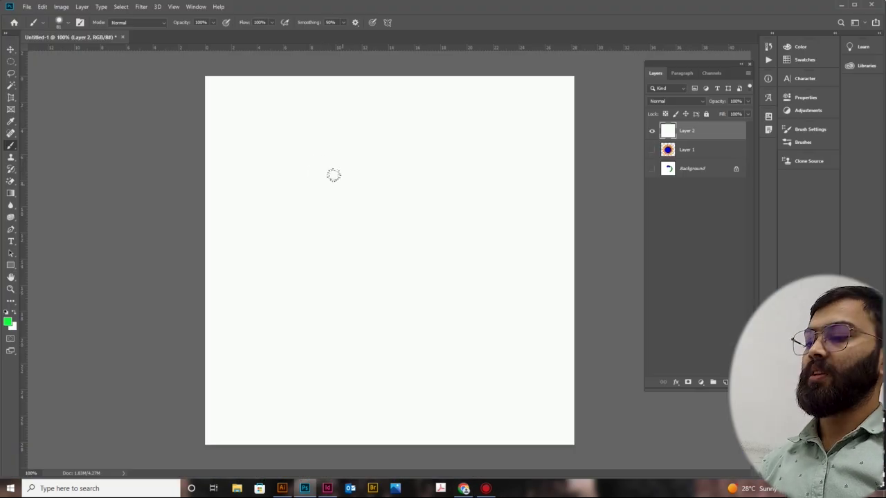
- Create a 1200×675 document from the Clipboard preset and paste the blue moon picture into it
key("ctrl+n")
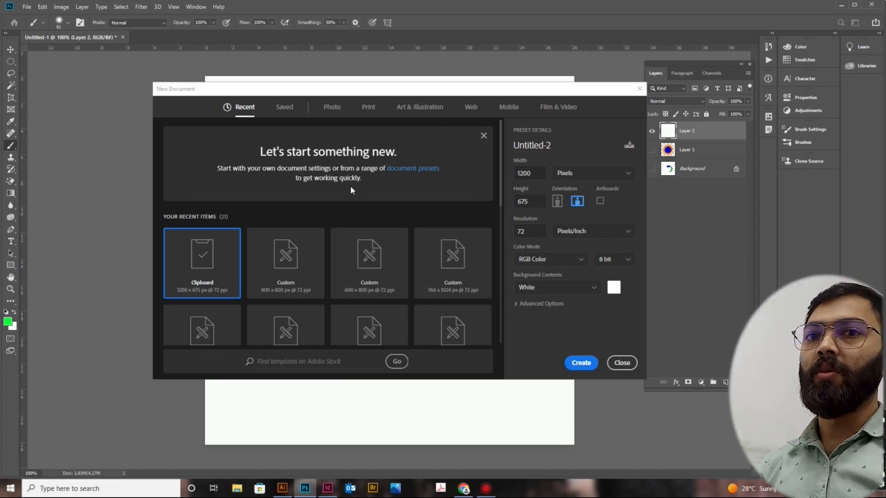
key("Return")
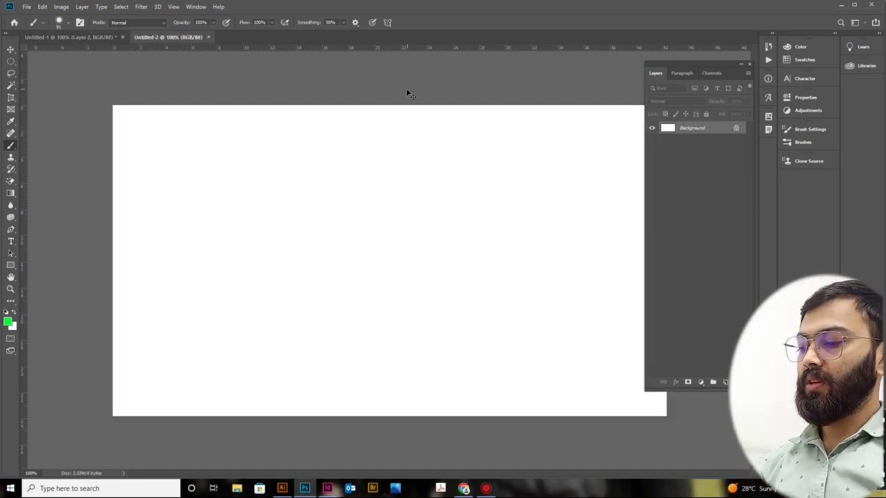
key("ctrl+v")
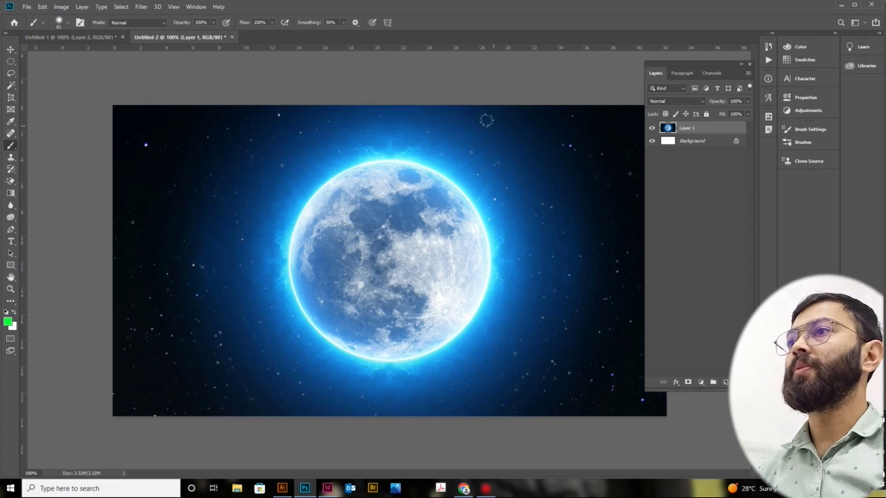
left_click(11, 50)
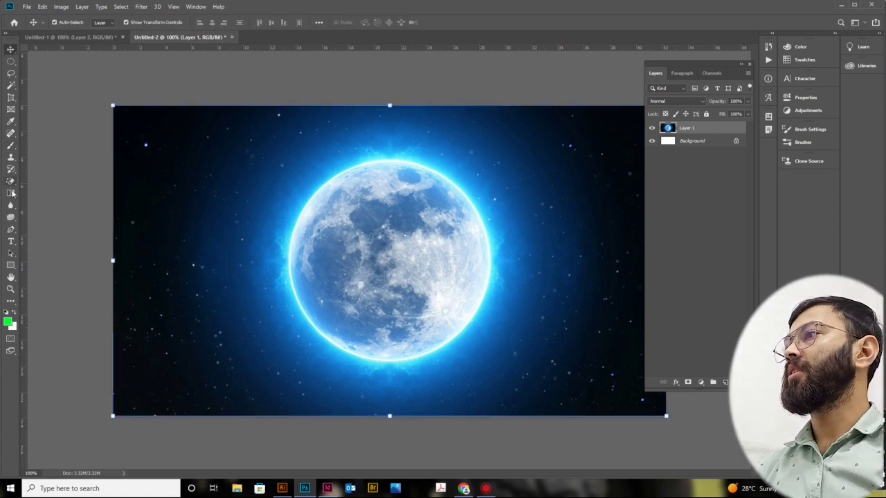
- Try a colour-based selection on the moon, then paint over the disc with Quick Selection
left_click(11, 84)
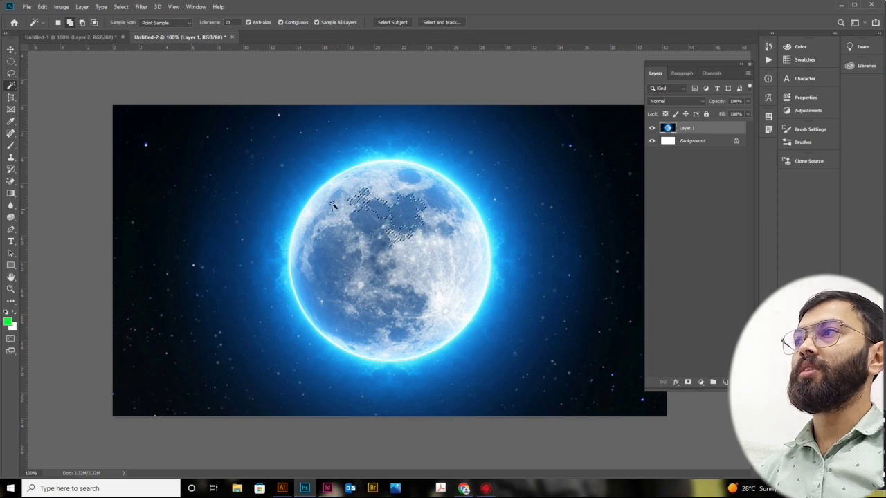
left_click(360, 199)
key("ctrl+d")
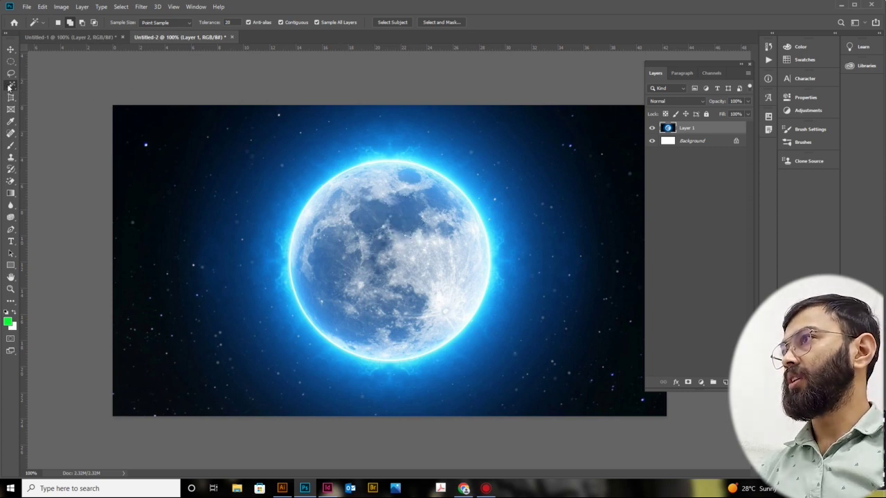
right_click(9, 87)
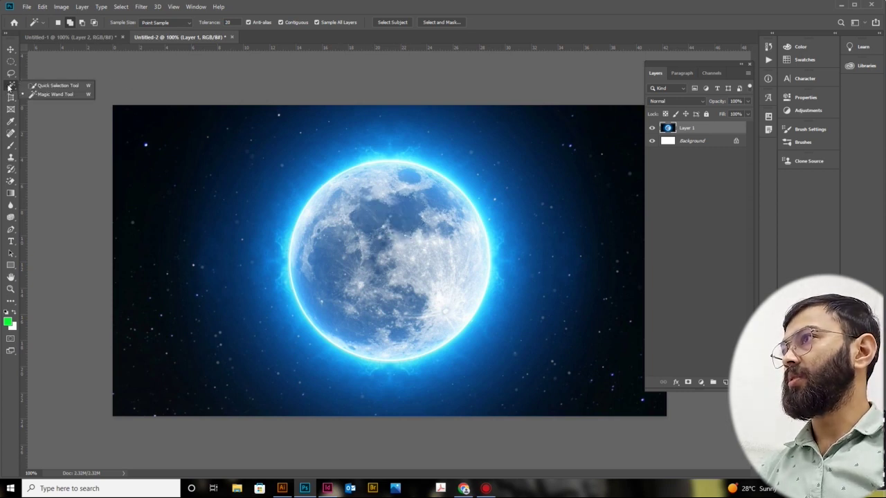
left_click(52, 85)
left_click_drag(385, 193, 459, 298)
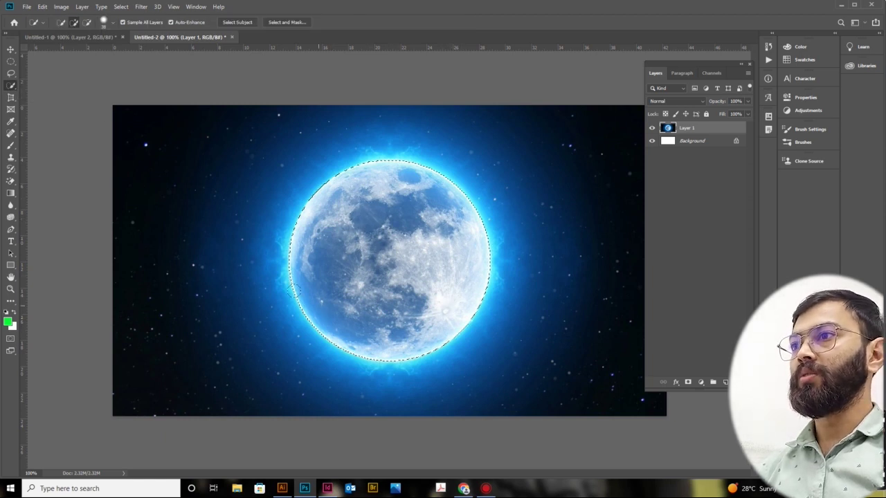
mouse_move(292, 209)
left_mouse_down()
mouse_move(333, 180)
mouse_move(424, 173)
left_mouse_up()
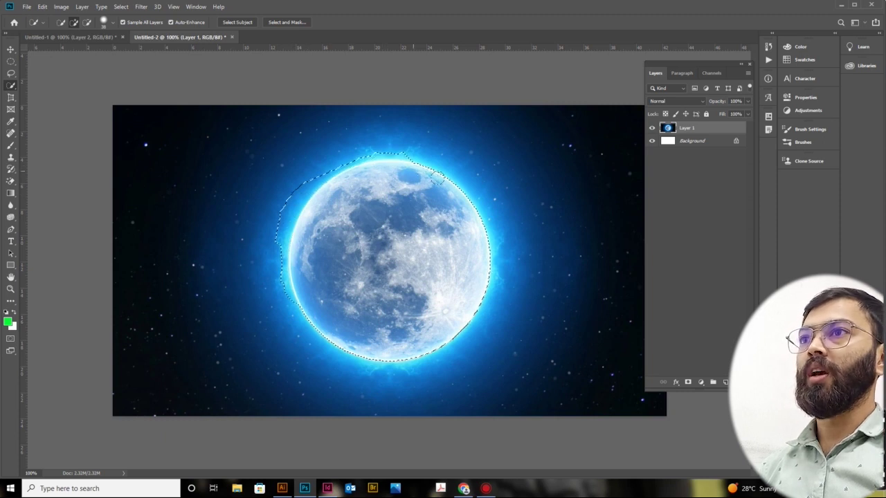
mouse_move(449, 178)
left_mouse_down()
mouse_move(478, 225)
mouse_move(489, 288)
mouse_move(472, 329)
mouse_move(415, 359)
left_mouse_up()
- Clear the selection and repaint a Quick Selection covering only the round moon disc
key("ctrl+d")
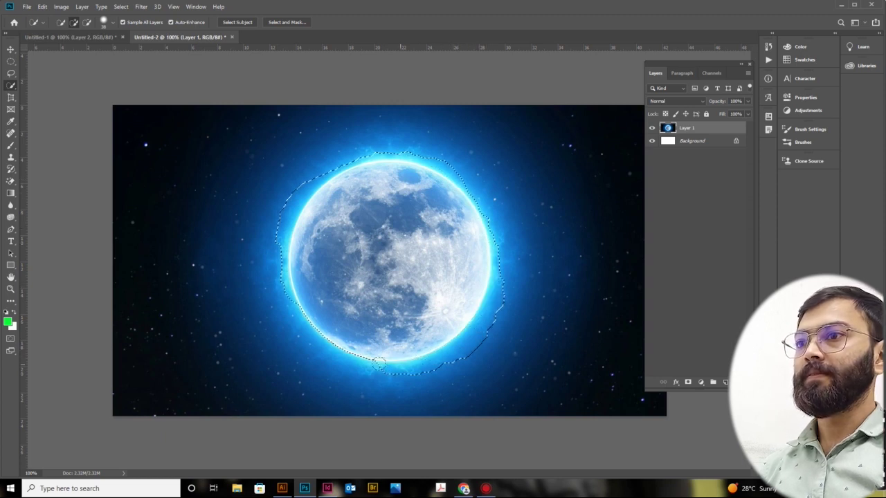
left_click_drag(381, 223, 390, 218)
left_click_drag(345, 269, 379, 242)
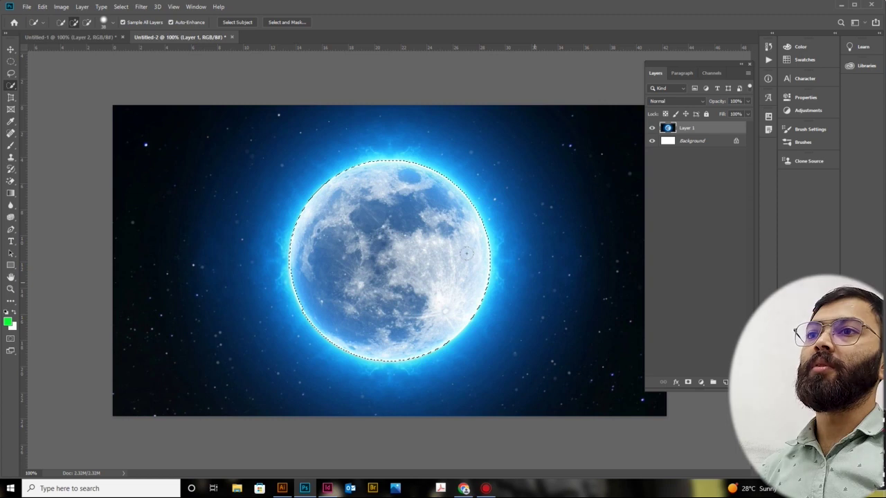
left_click(42, 7)
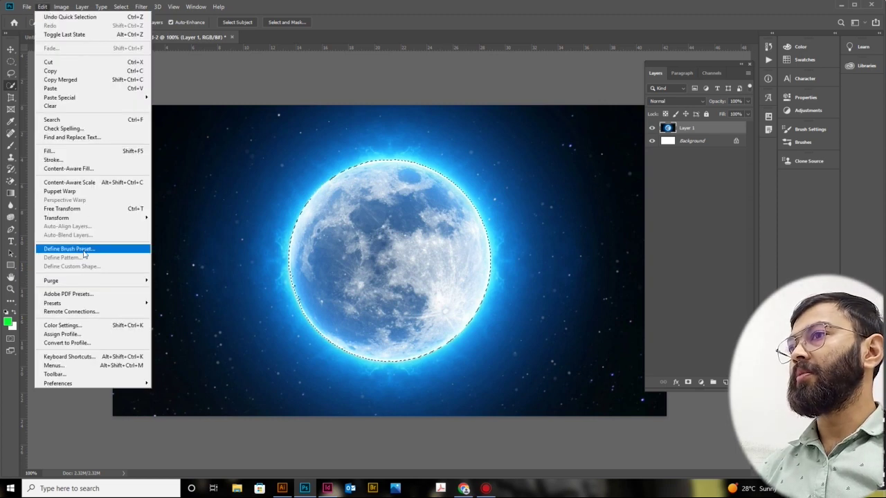
- Define a new brush preset named 'moon brush' from the selected moon disc
left_click(70, 248)
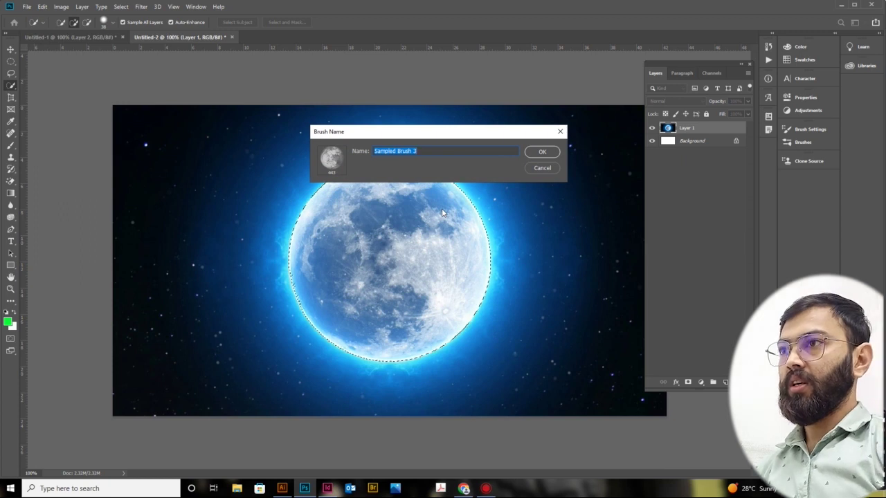
type("moon")
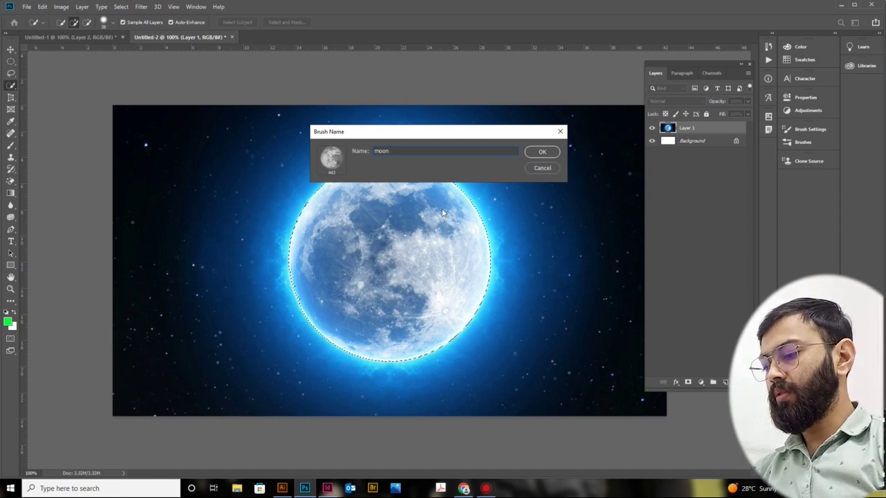
type(" bru")
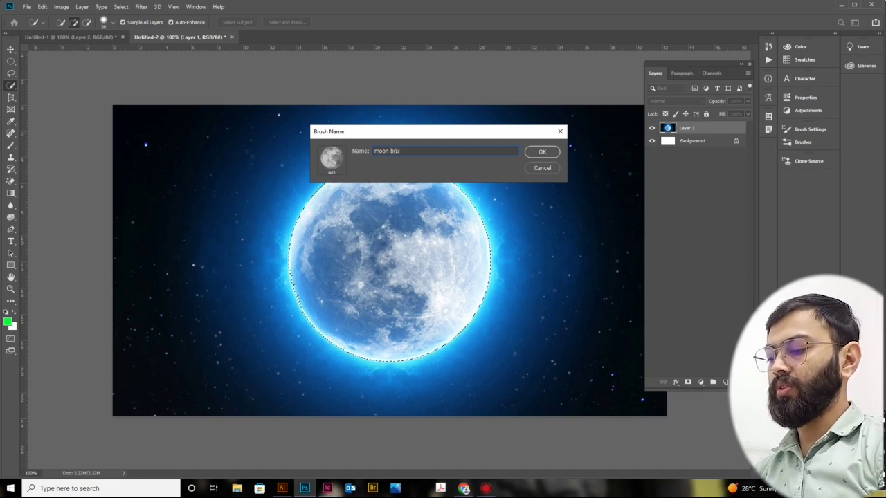
type("sh")
key("Return")
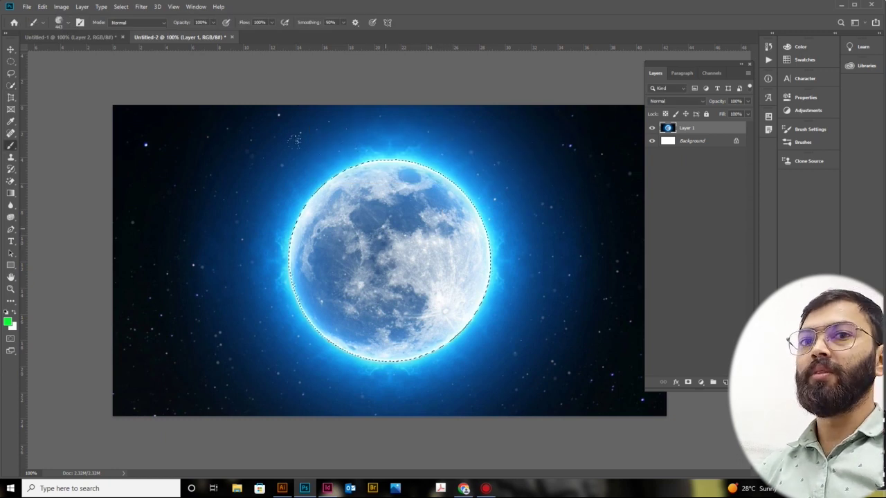
- Return to Untitled-1 and stamp one large green moon at the centre of Layer 2
left_click(70, 37)
left_click(385, 242)
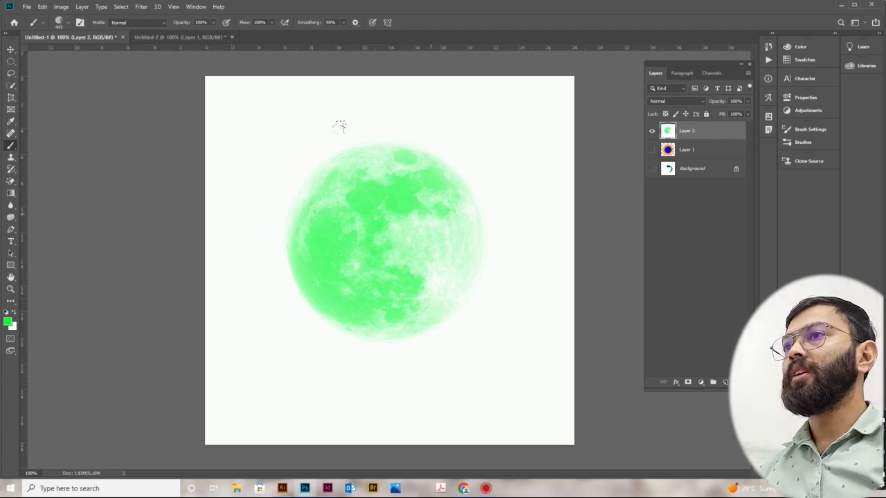
left_click(14, 50)
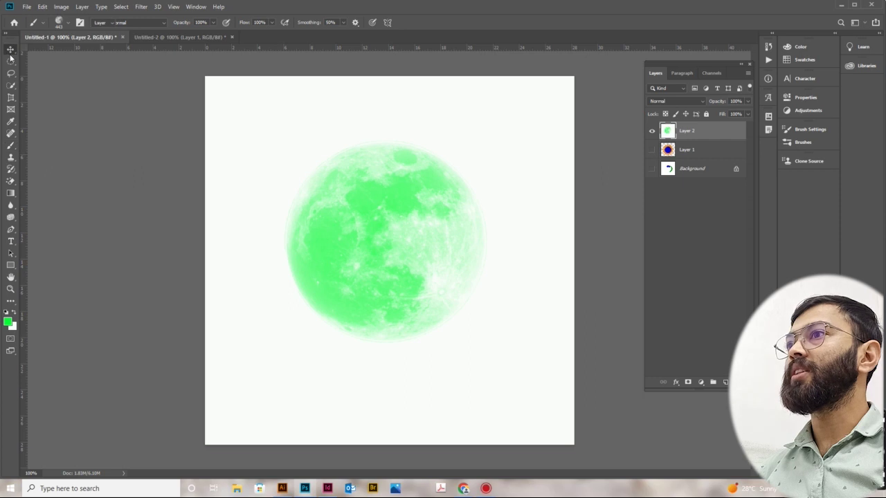